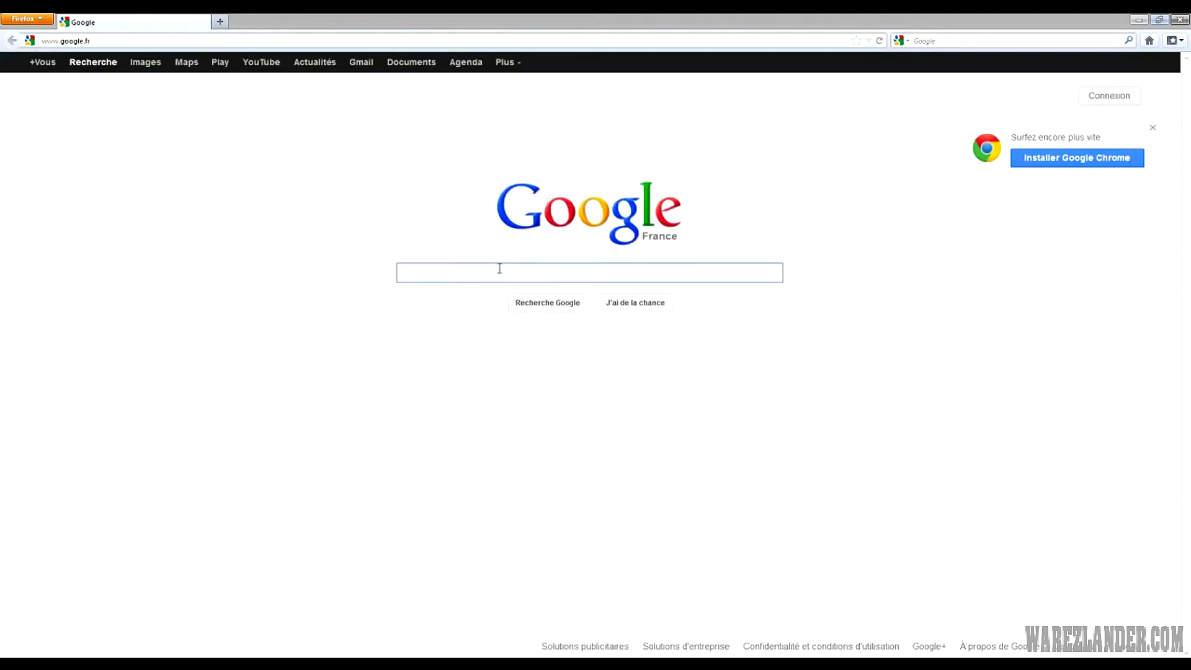
Search Google for 'wordpress' and open the WordPress Francophone site
text(wor)
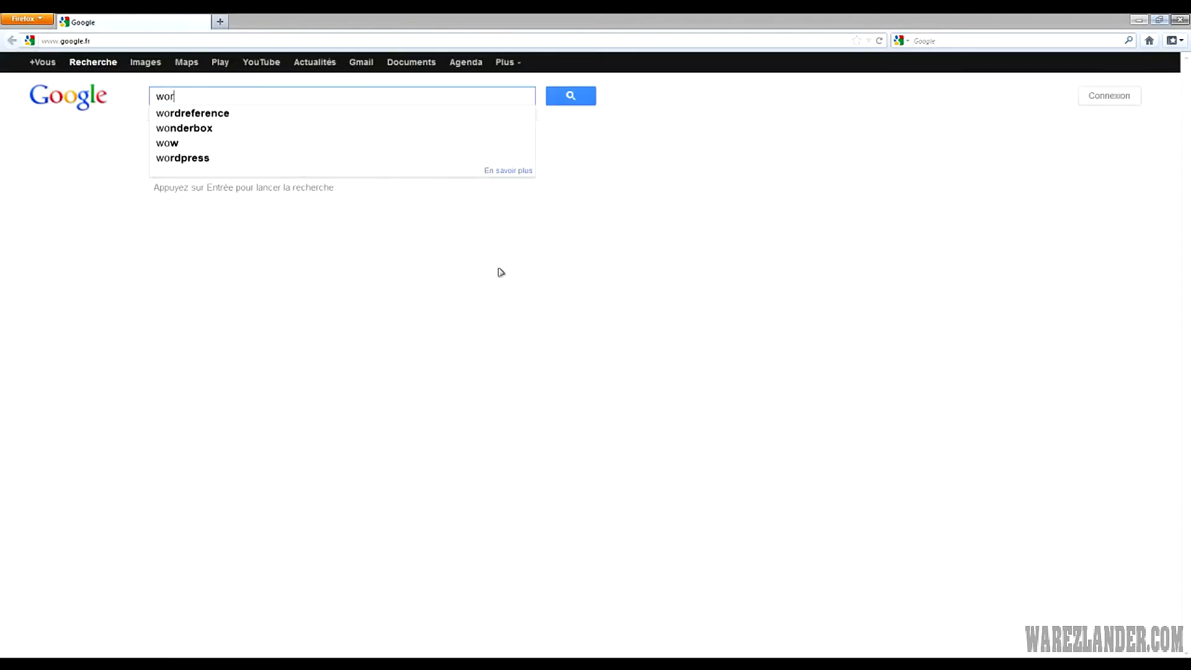
text(dpress)
key(Return)
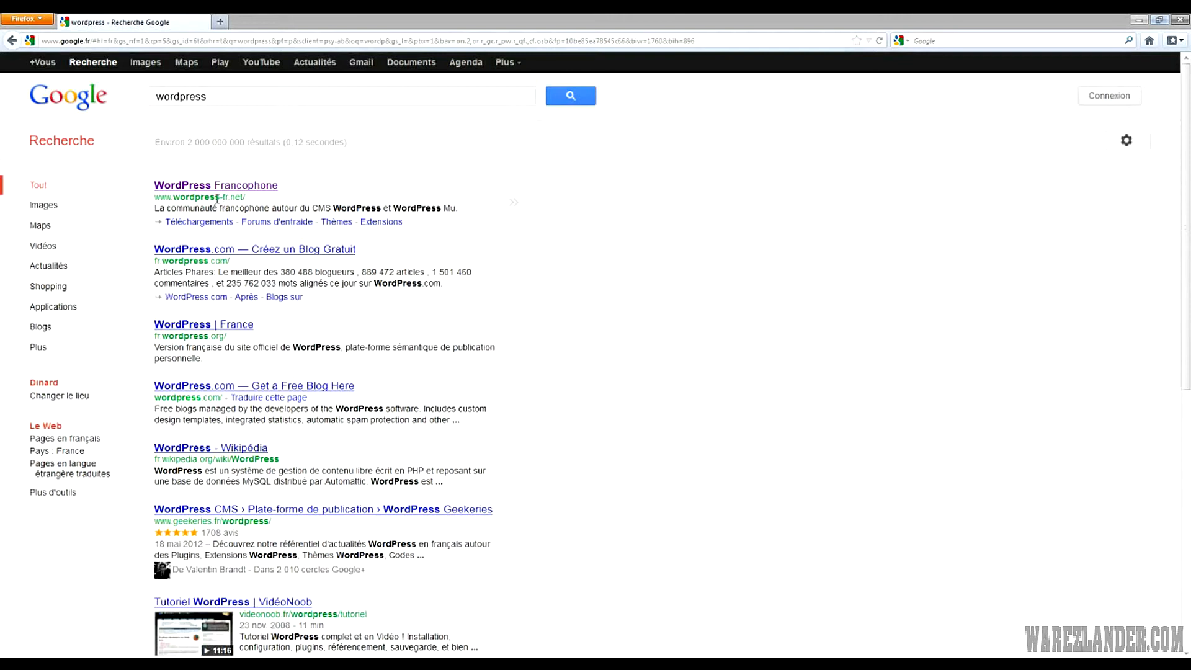
click(225, 186)
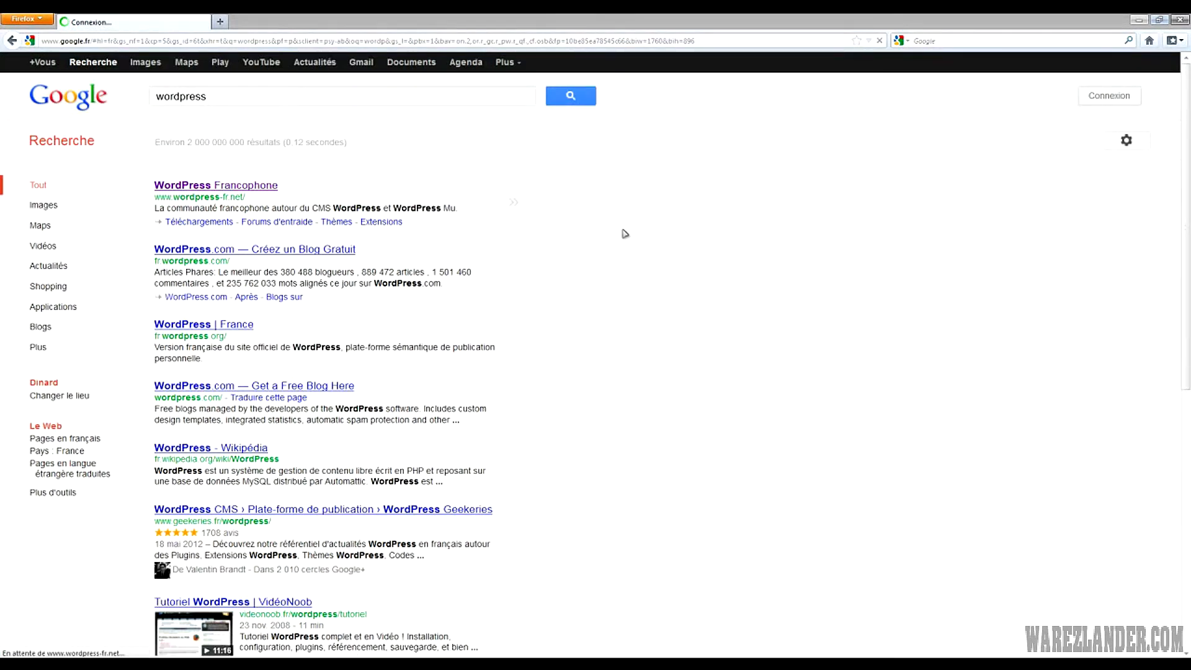
scroll(527, 365, down, 3)
scroll(558, 367, up, 3)
scroll(831, 478, down, 3)
scroll(829, 476, up, 3)
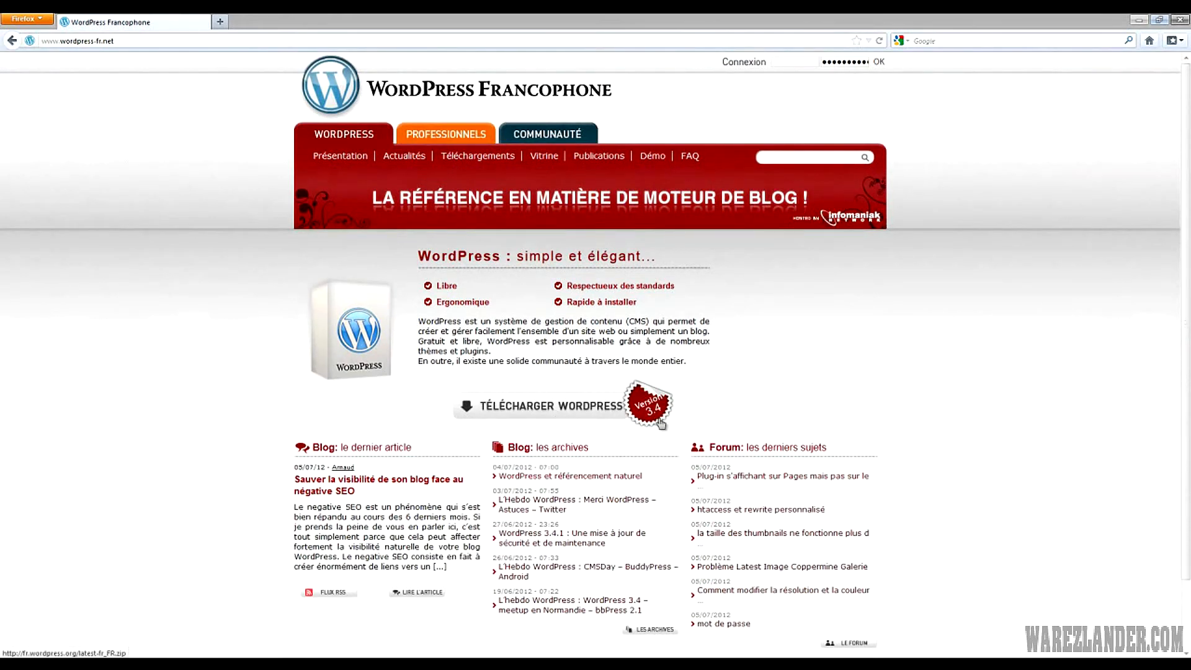
Download WordPress 3.4.1 and save the zip archive to disk
click(583, 413)
click(518, 349)
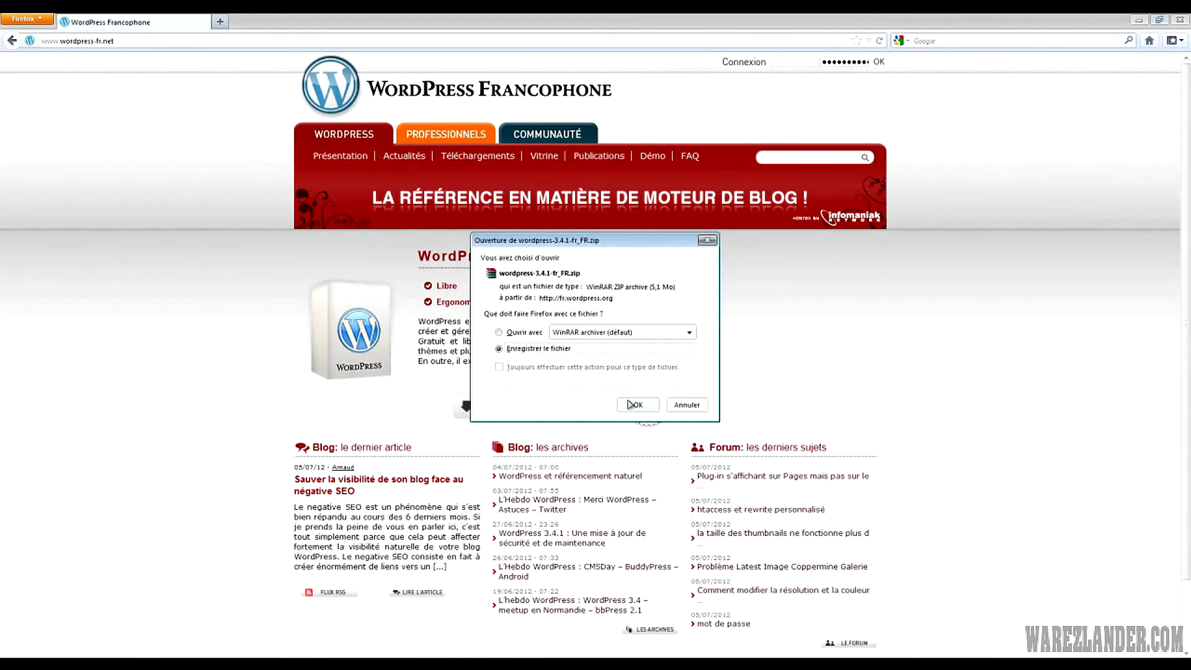
click(690, 408)
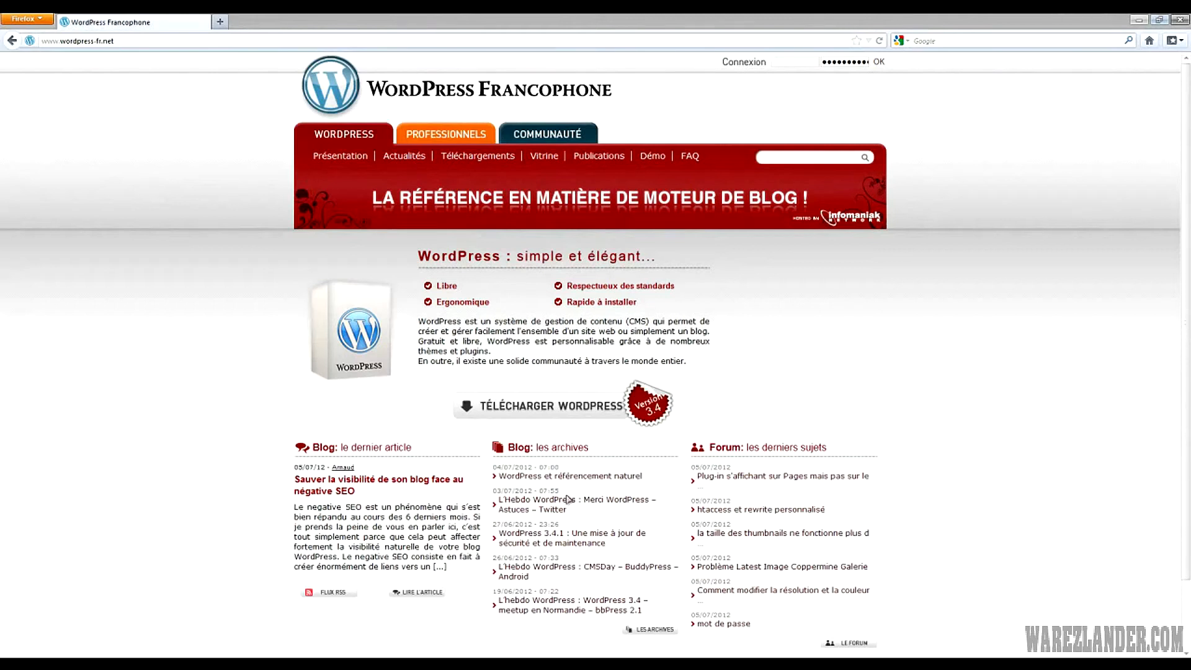
scroll(594, 332, down, 3)
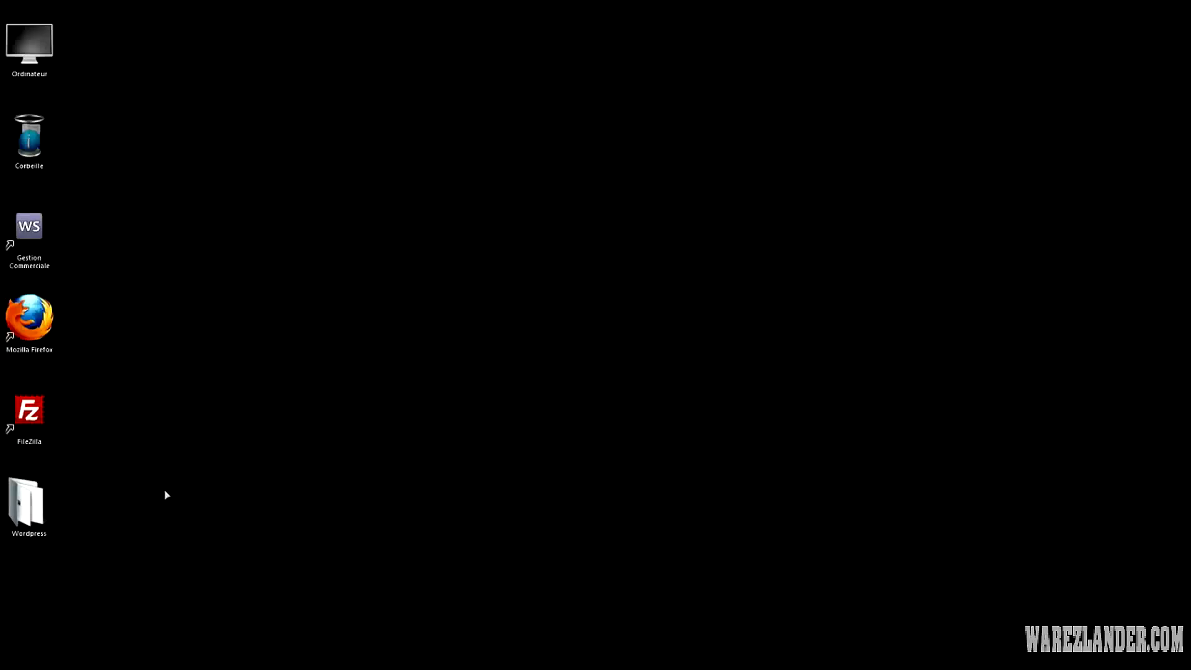
Open the desktop Wordpress folder and inspect the wordpress-3.4.1-fr_FR.zip actions without extracting
double_click(26, 502)
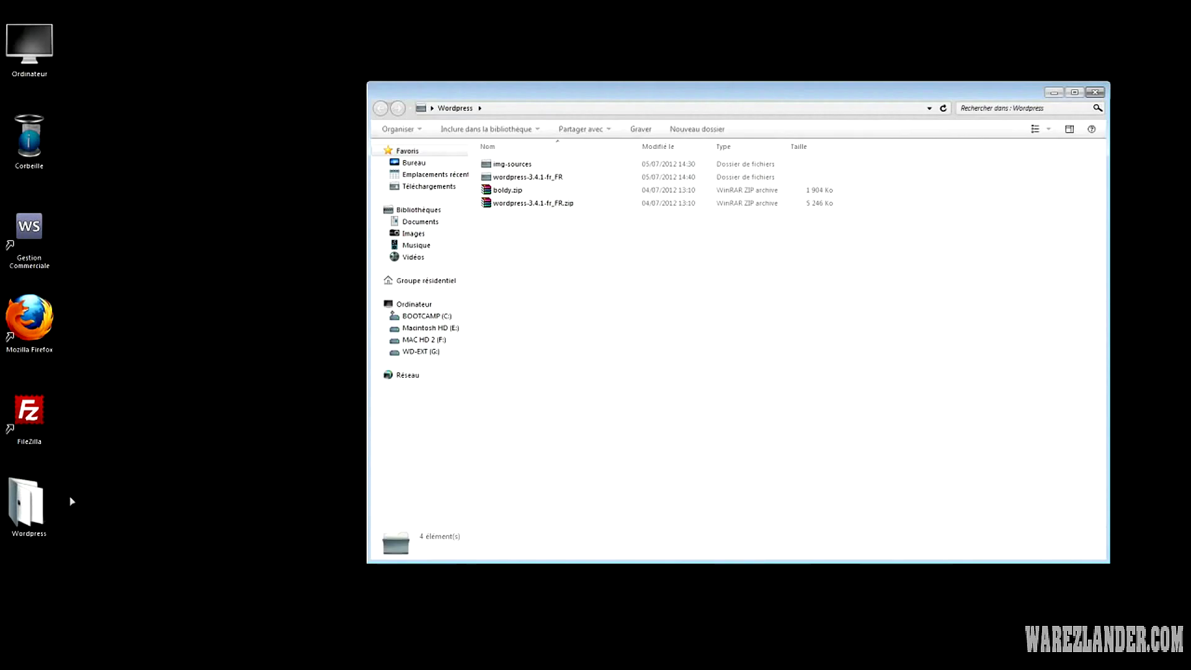
drag(555, 88, 416, 93)
click(381, 208)
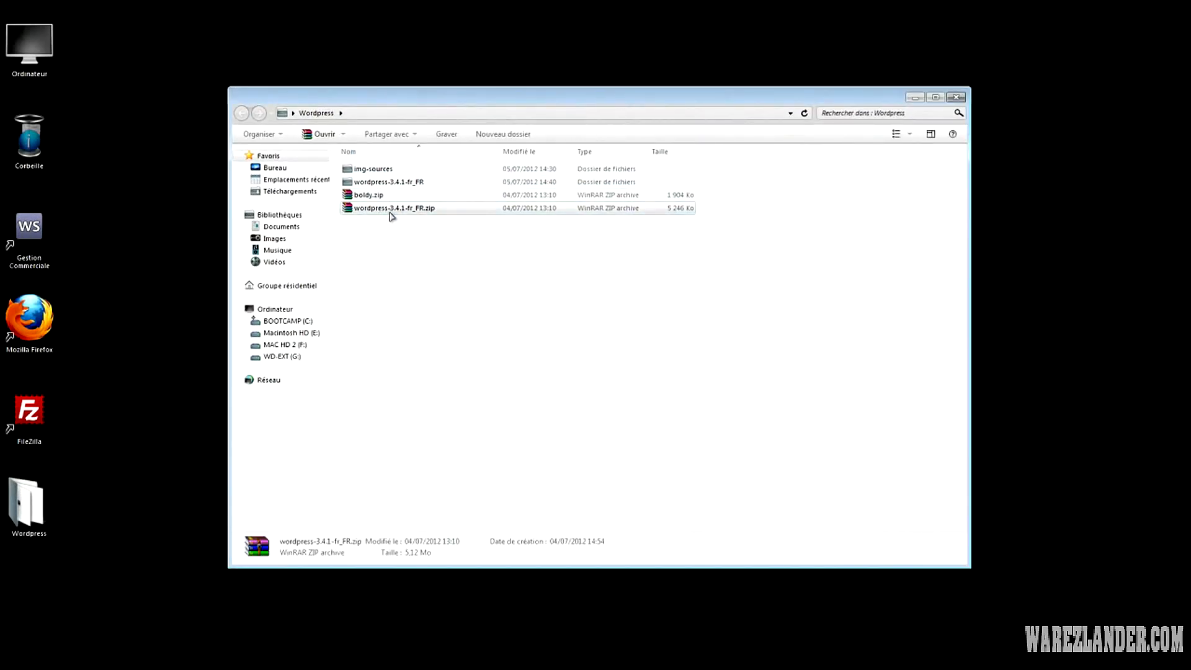
right_click(424, 210)
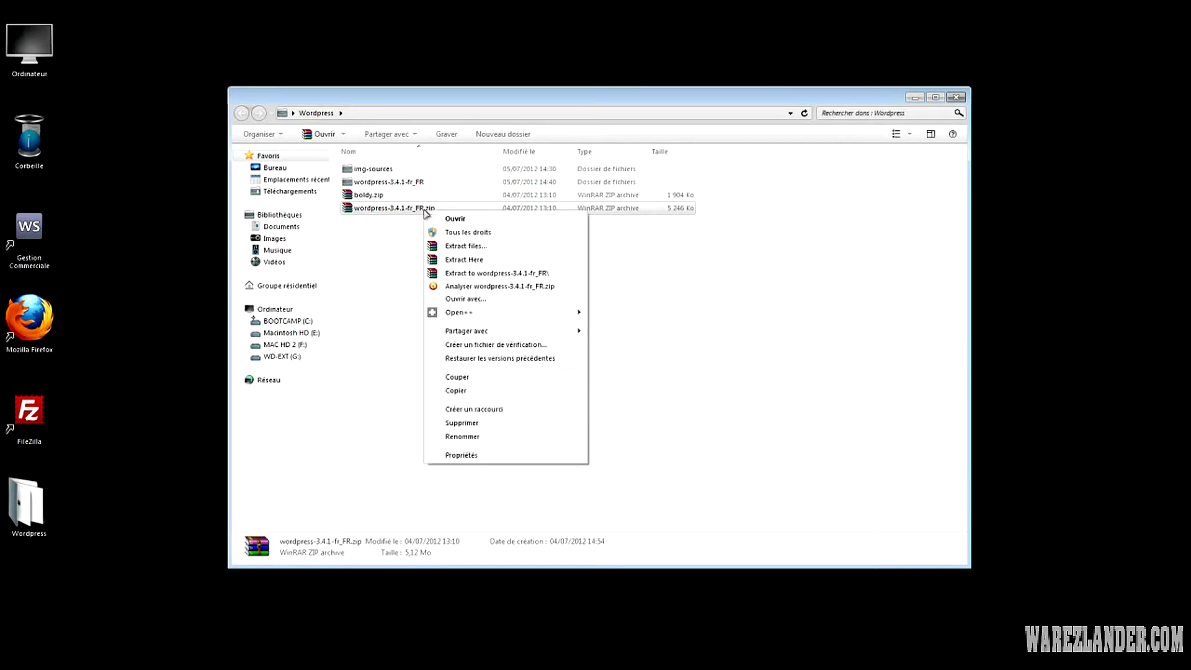
click(392, 232)
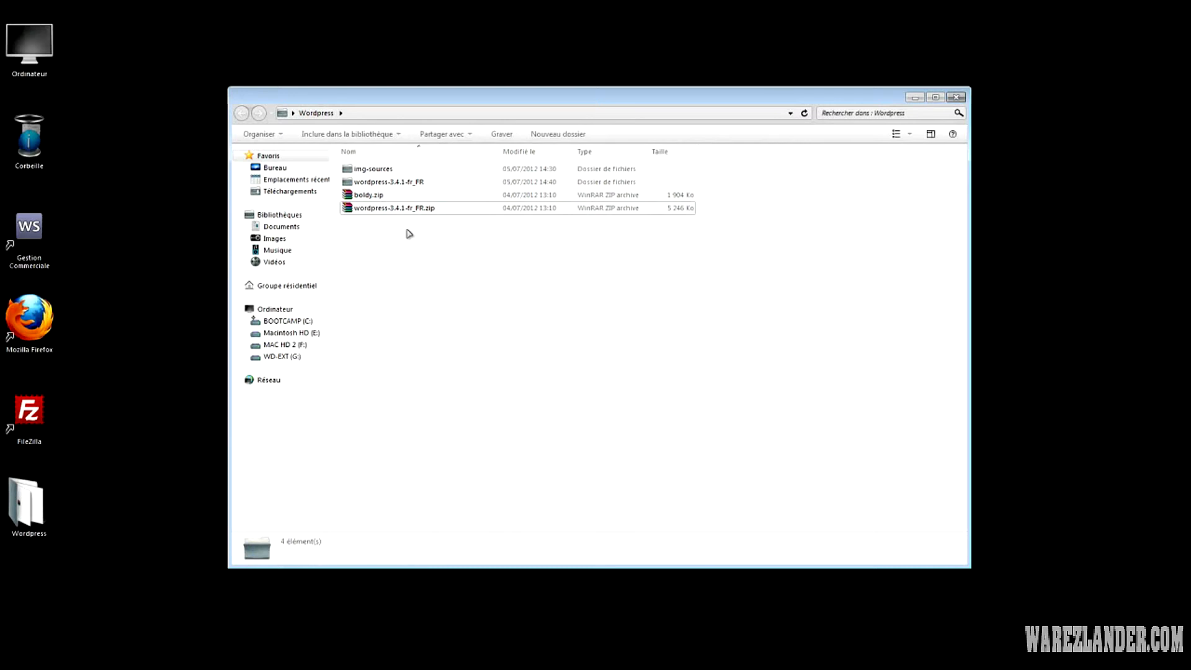
right_click(403, 208)
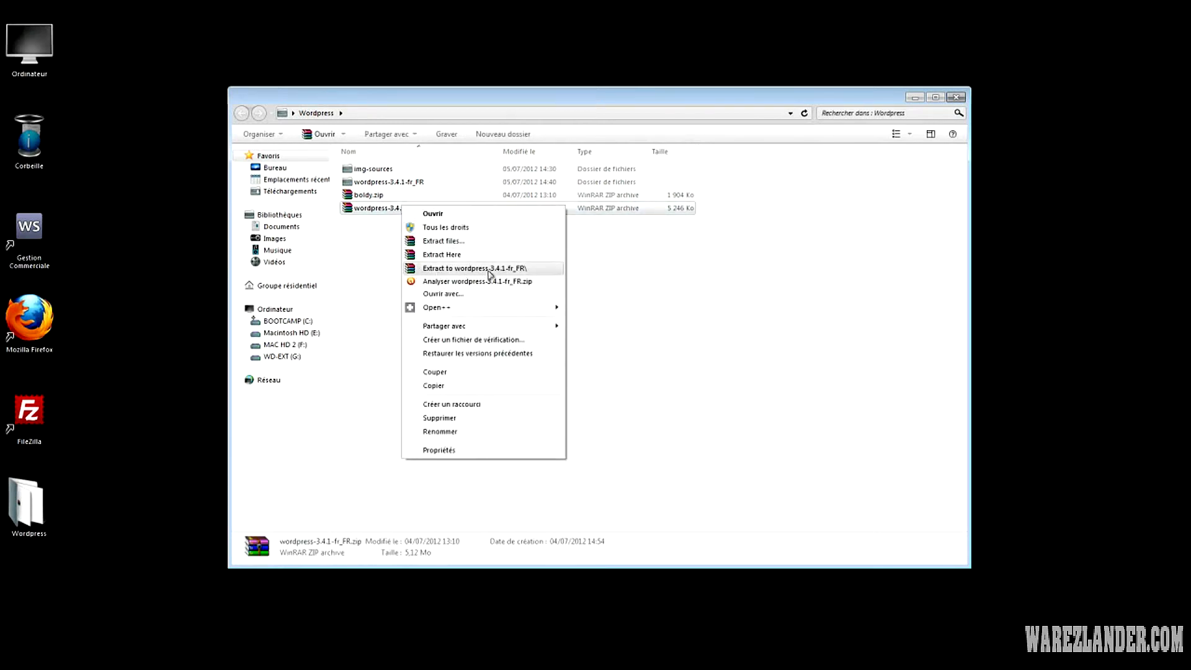
click(363, 267)
Open wordpress-3.4.1-fr_FR and its wordpress subfolder, selecting wp-comments-post.php through xmlrpc.php
click(400, 186)
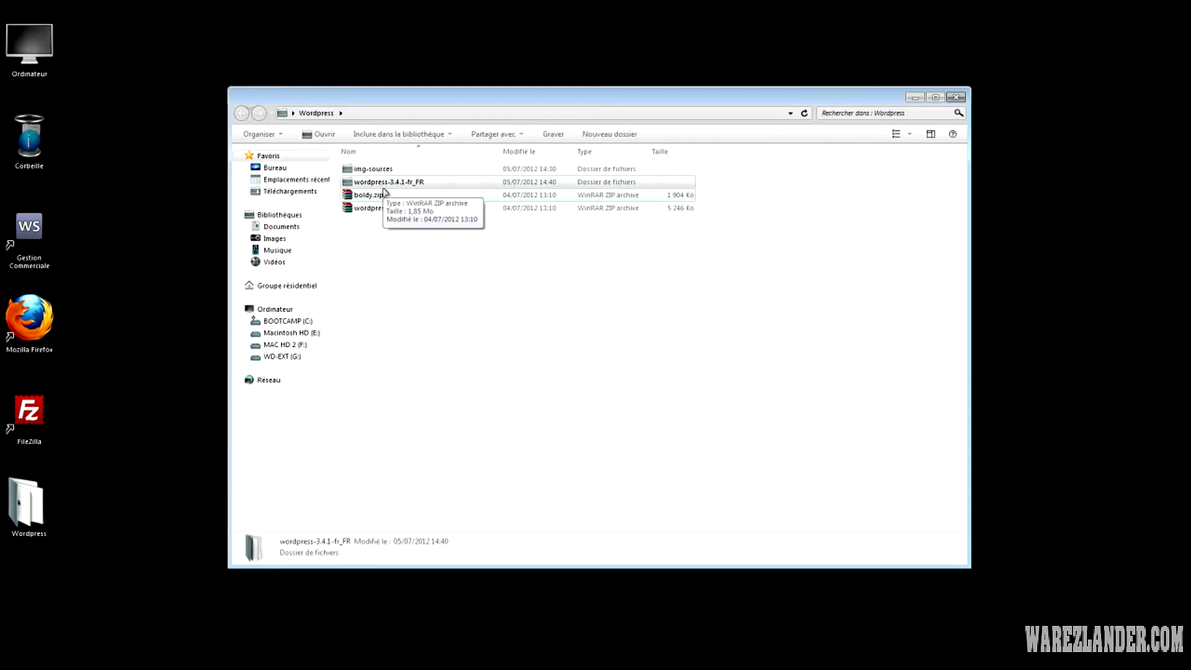
double_click(386, 185)
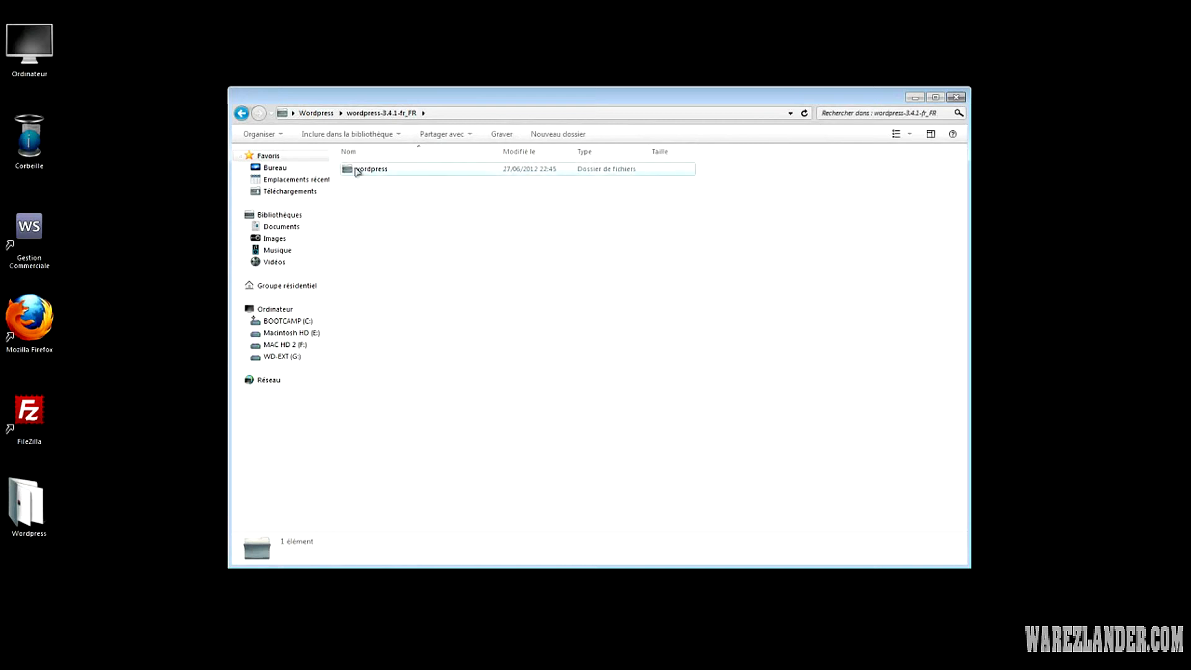
click(355, 176)
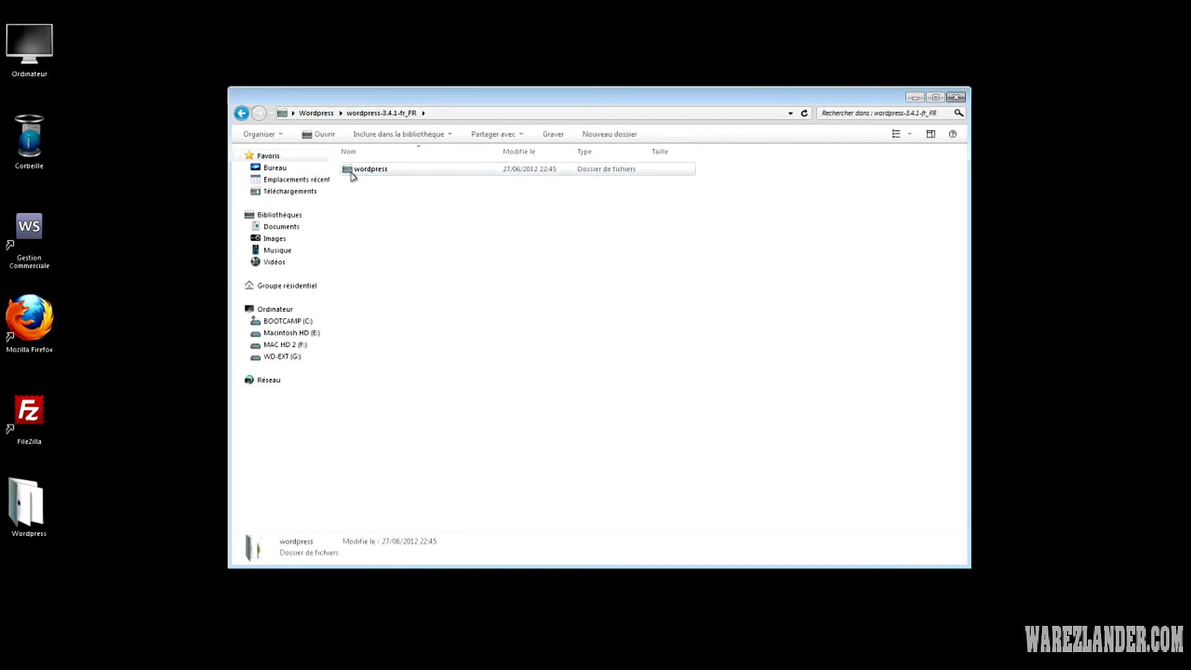
double_click(372, 177)
mouse_move(417, 494)
mouse_down()
mouse_move(356, 417)
mouse_move(330, 162)
mouse_move(597, 300)
mouse_move(546, 475)
mouse_move(403, 348)
mouse_move(359, 211)
mouse_move(404, 410)
mouse_move(434, 480)
mouse_up()
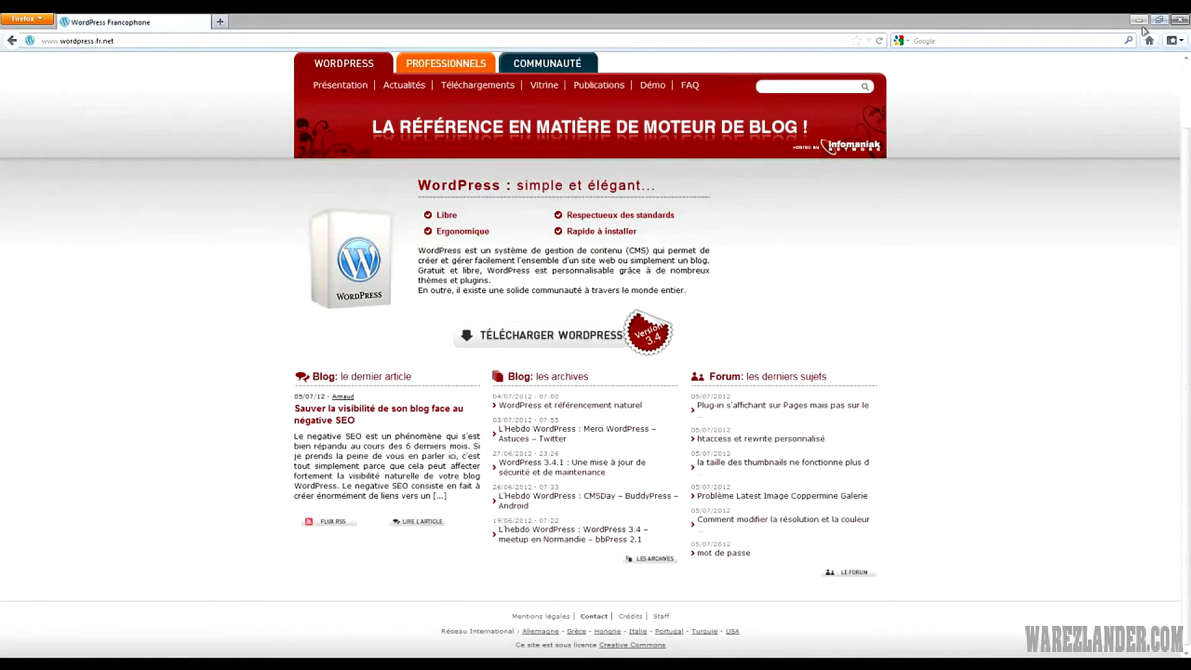
Search Google for 'filezilla' and open the official filezilla-project.org site
click(1149, 41)
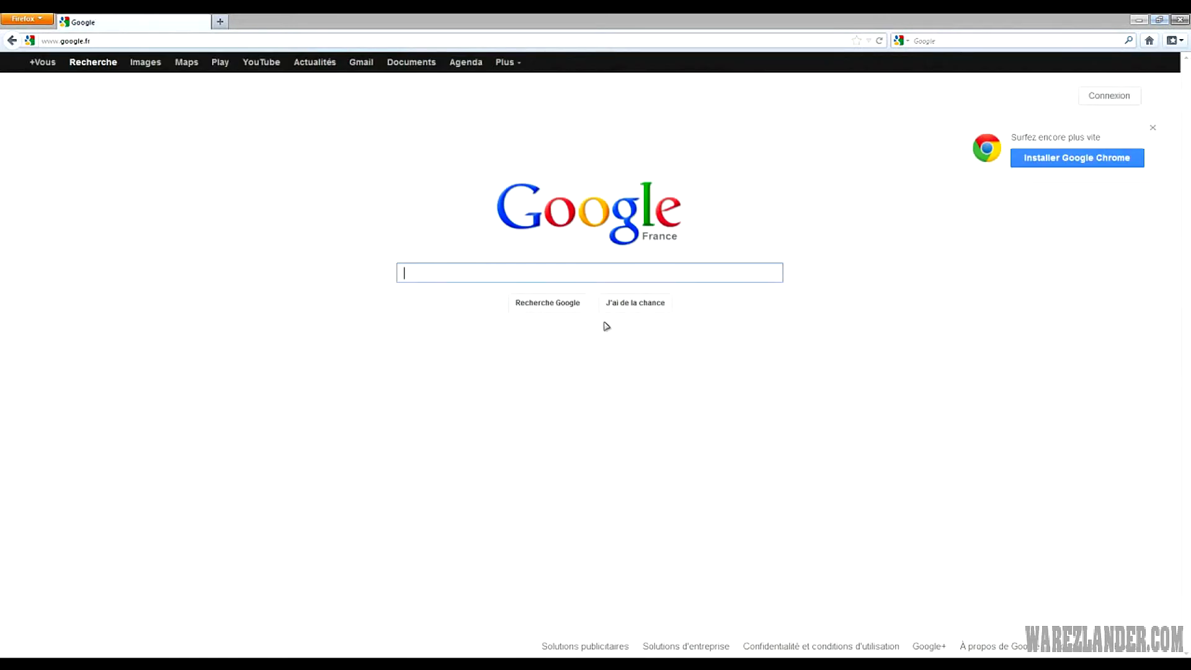
text(filefi)
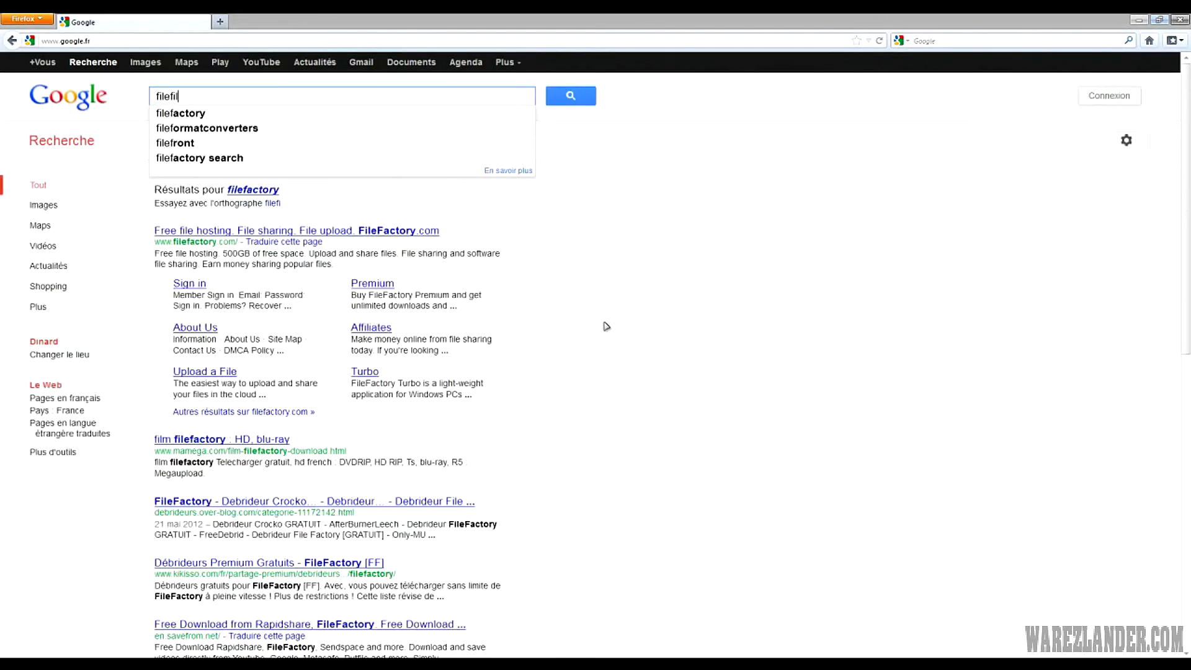
text(lla)
key(Return)
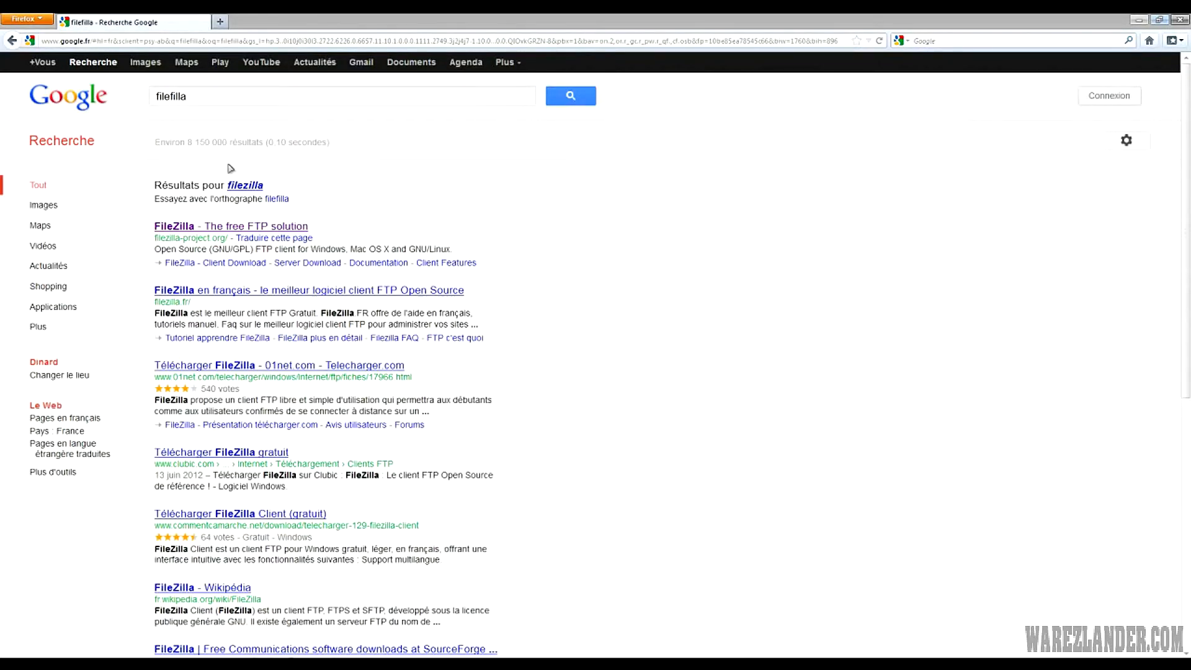
click(244, 186)
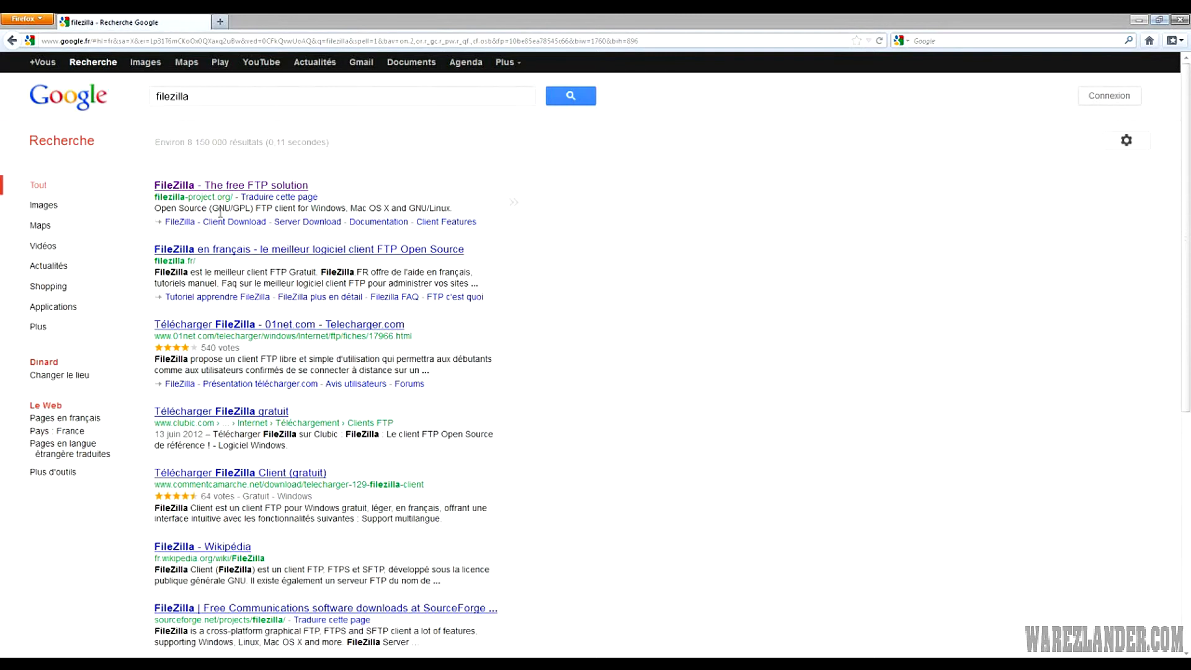
click(230, 190)
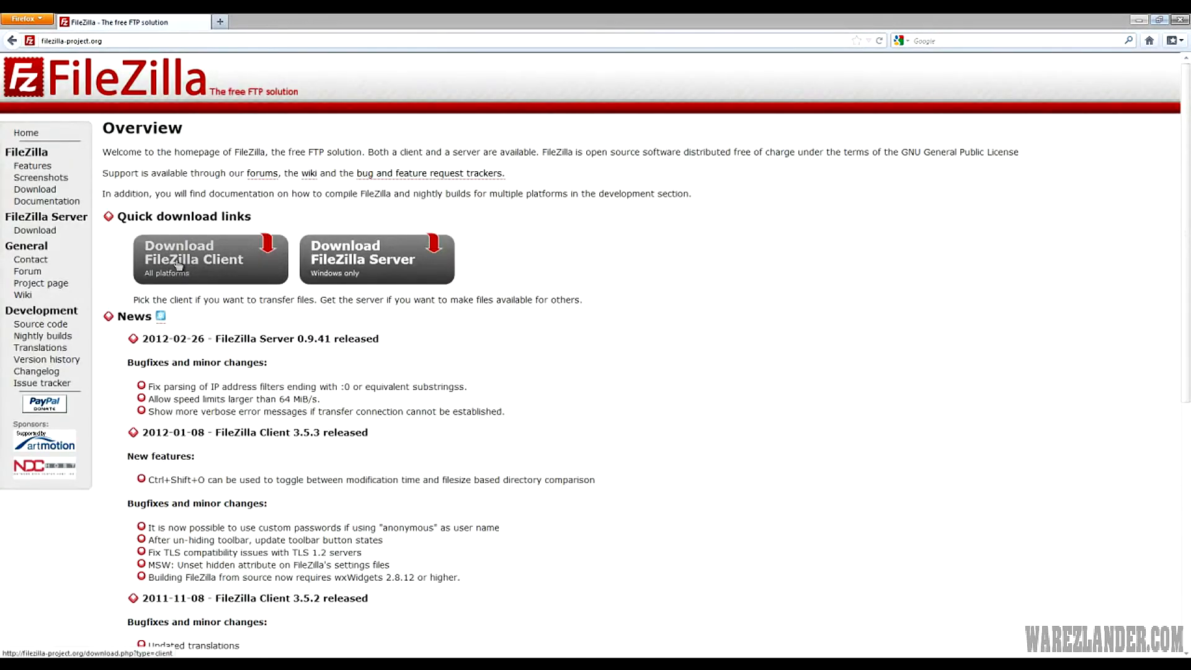
Reach the SourceForge FileZilla 3.5.3 Windows download, cancel saving, and restore the wordpress folder
click(204, 262)
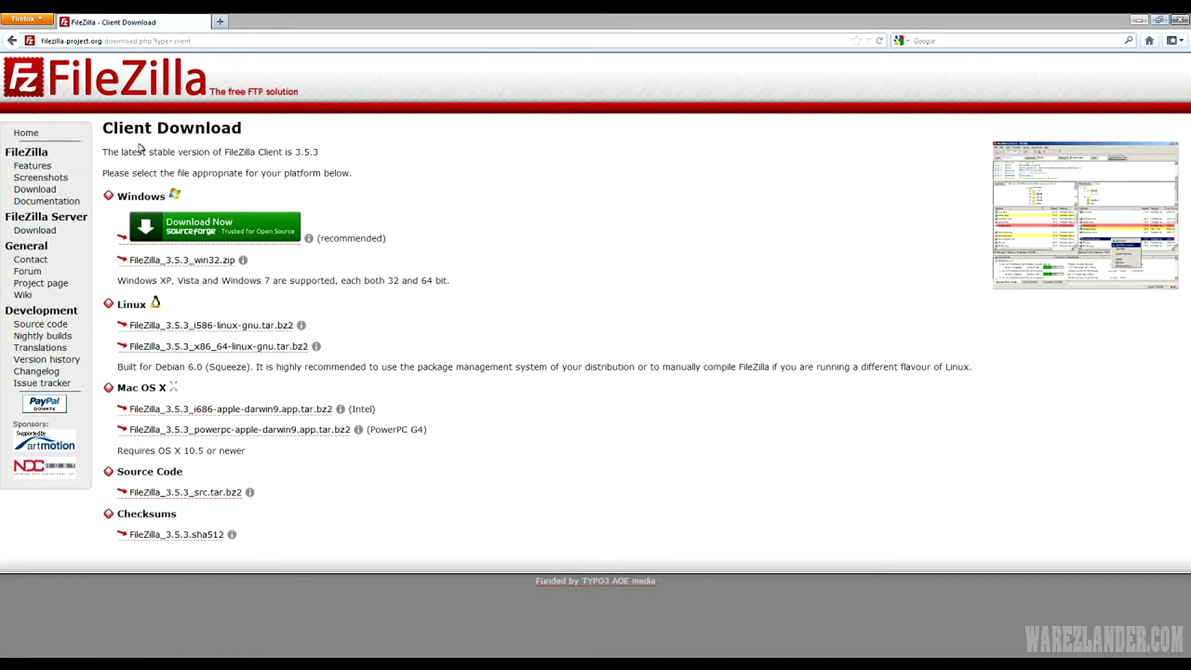
click(234, 234)
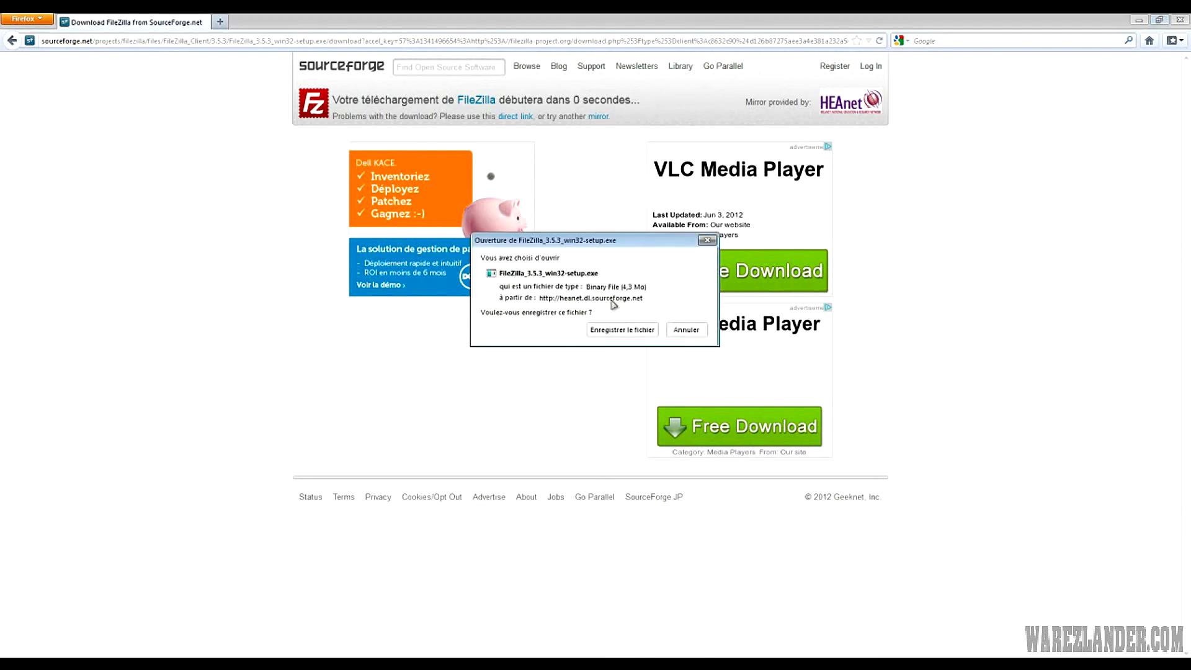
click(685, 330)
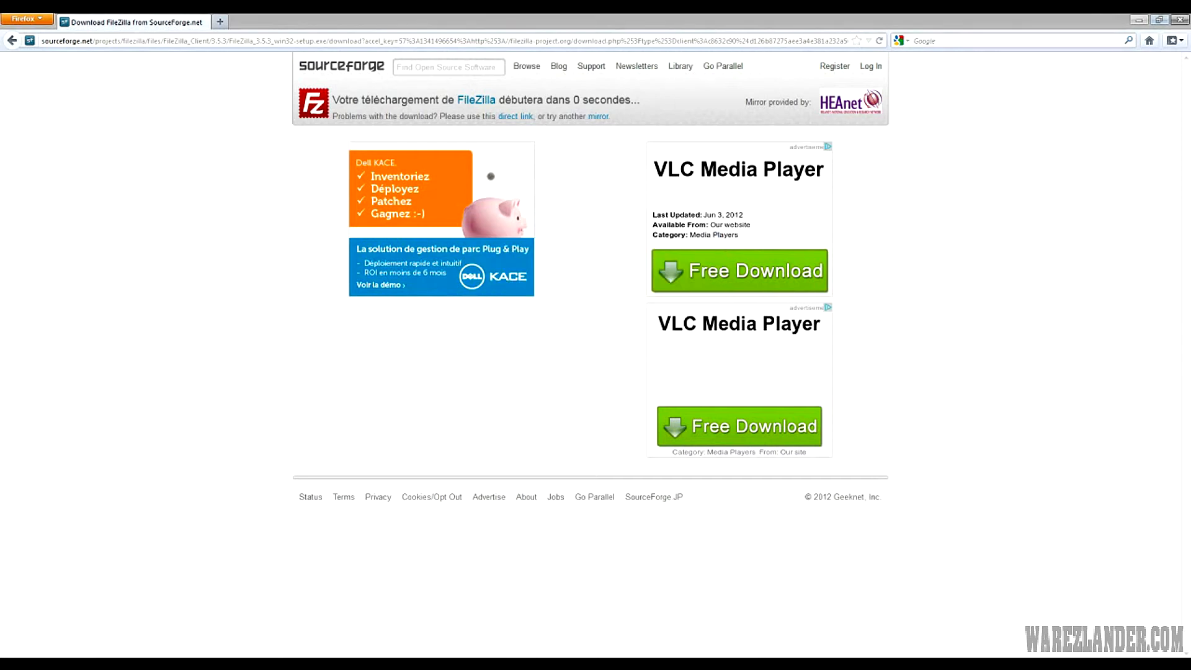
click(202, 663)
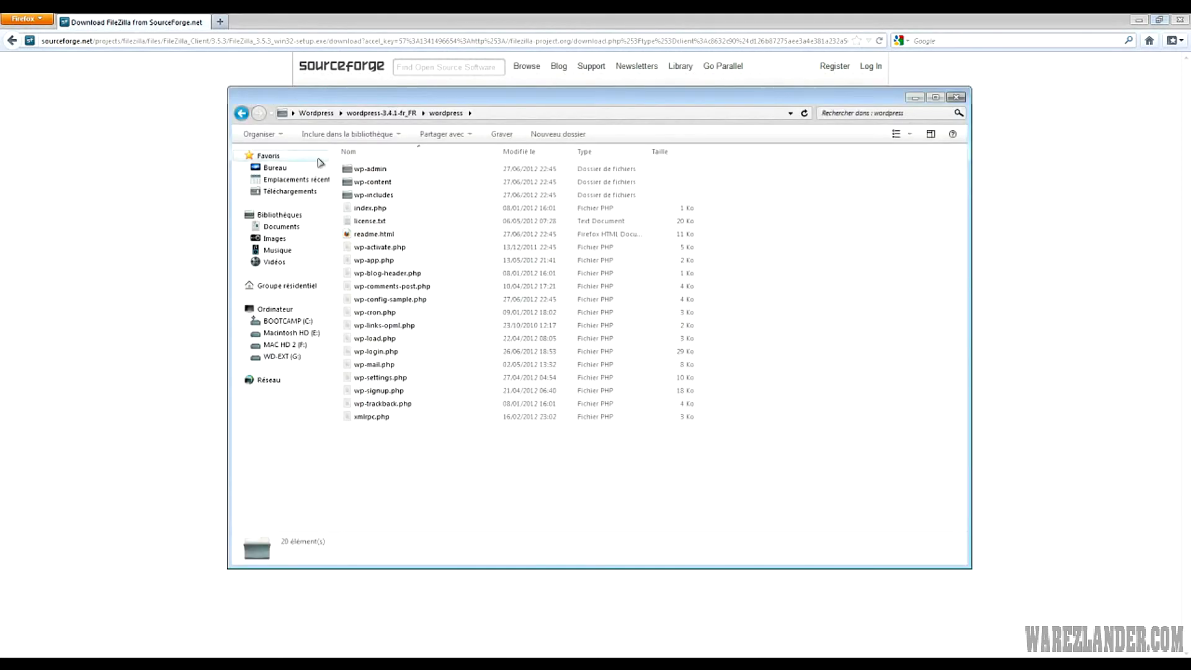
Reopen the wordpress subfolder inside wordpress-3.4.1-fr_FR in Explorer
click(241, 113)
click(1140, 21)
click(372, 202)
click(367, 167)
double_click(368, 168)
Launch FileZilla maximized, enter the server host and login credentials, and quick-connect
double_click(25, 408)
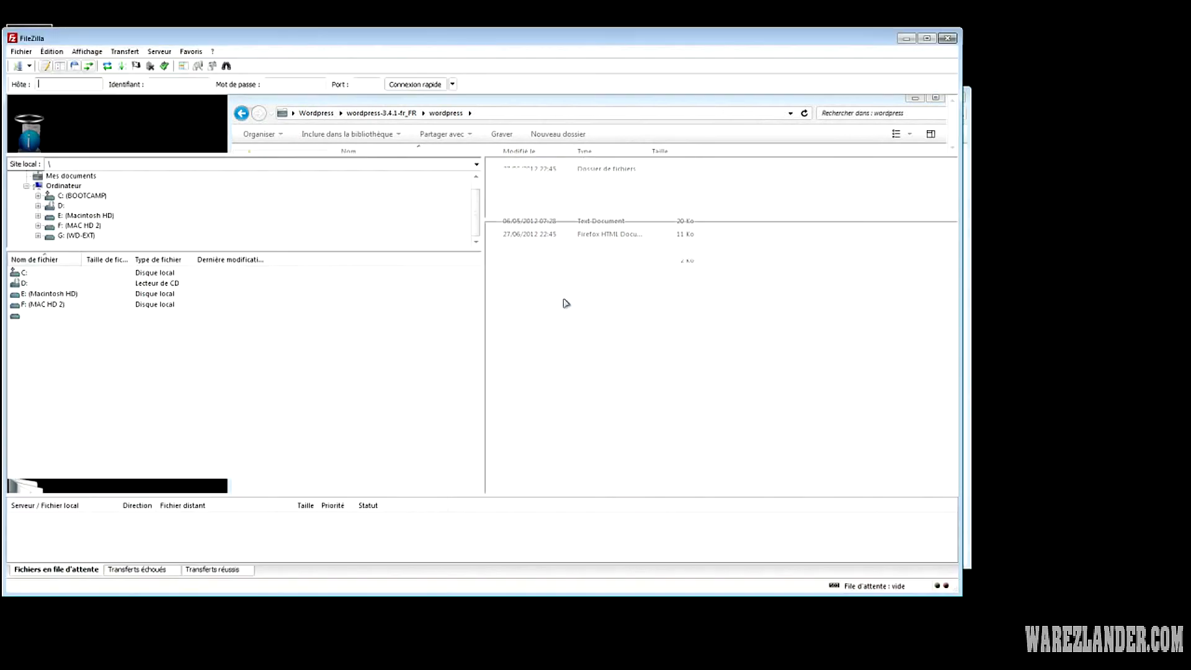
drag(438, 38, 453, 32)
double_click(458, 34)
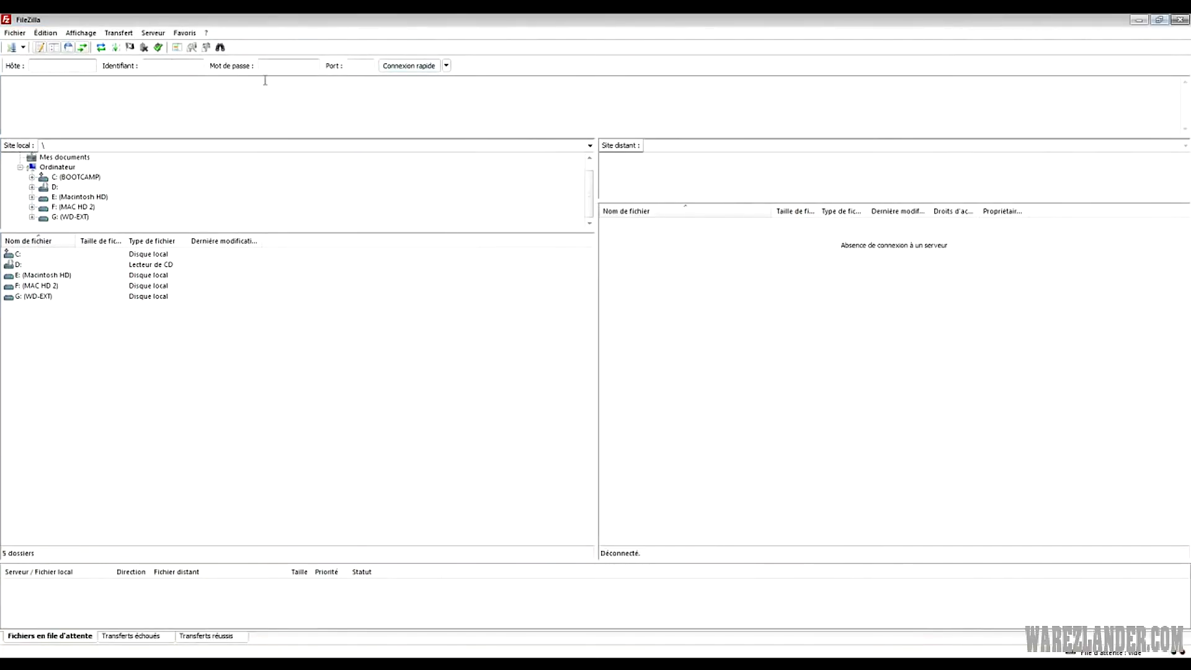
key(Tab)
key(Tab)
click(57, 64)
text(u)
key(Tab)
key(Tab)
key(Return)
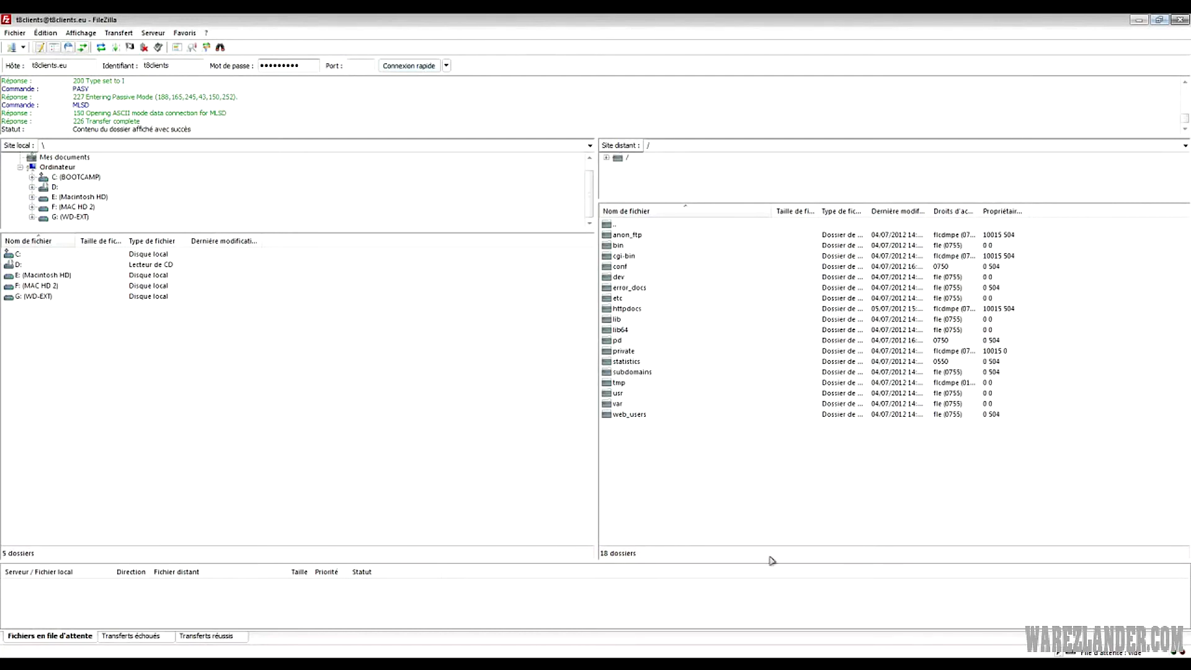
Open the remote httpdocs folder, revealing its existing 17 files and 3 WordPress folders
drag(654, 482, 529, 176)
drag(730, 501, 718, 494)
drag(720, 504, 679, 435)
click(637, 308)
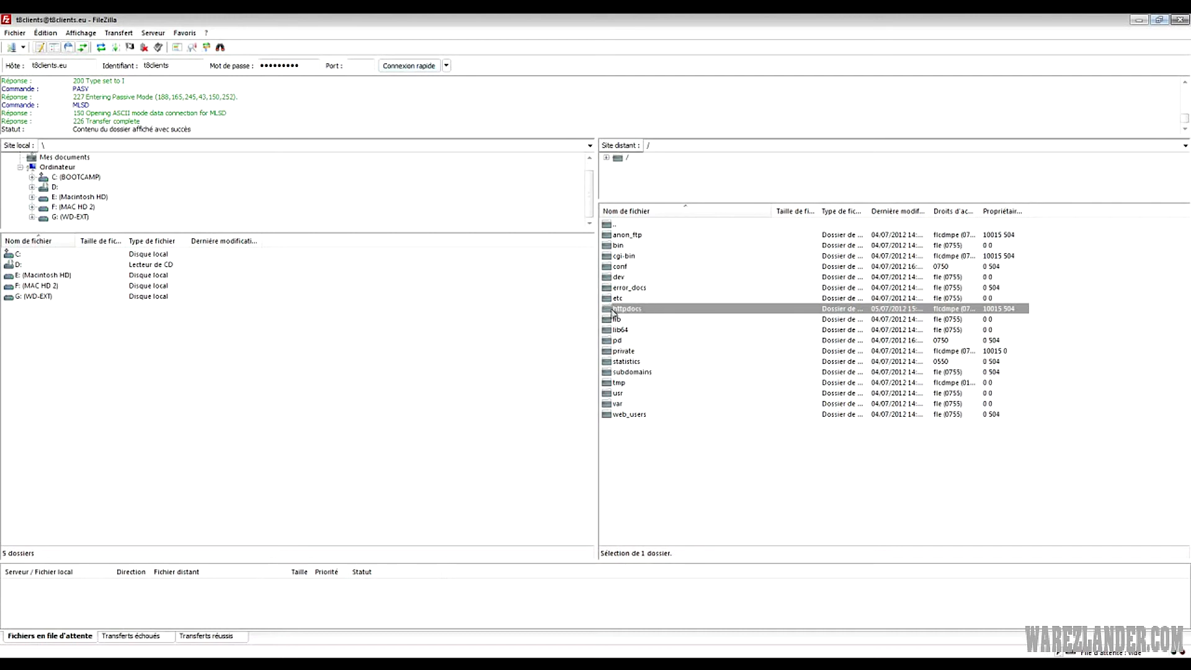
click(673, 461)
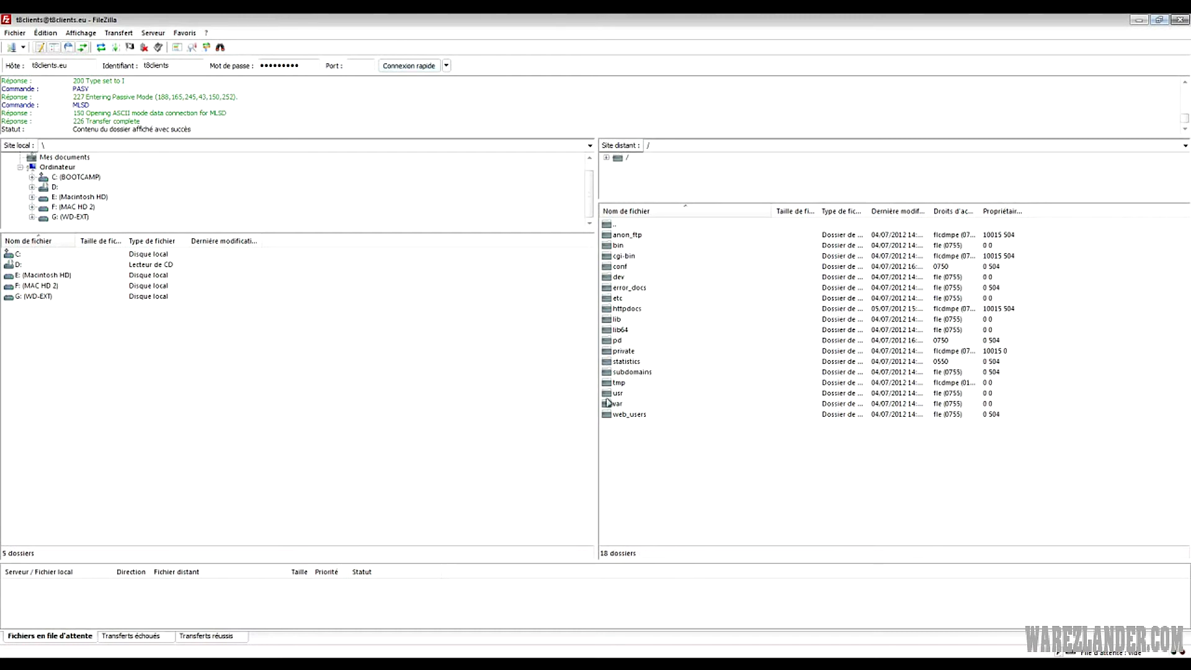
click(624, 312)
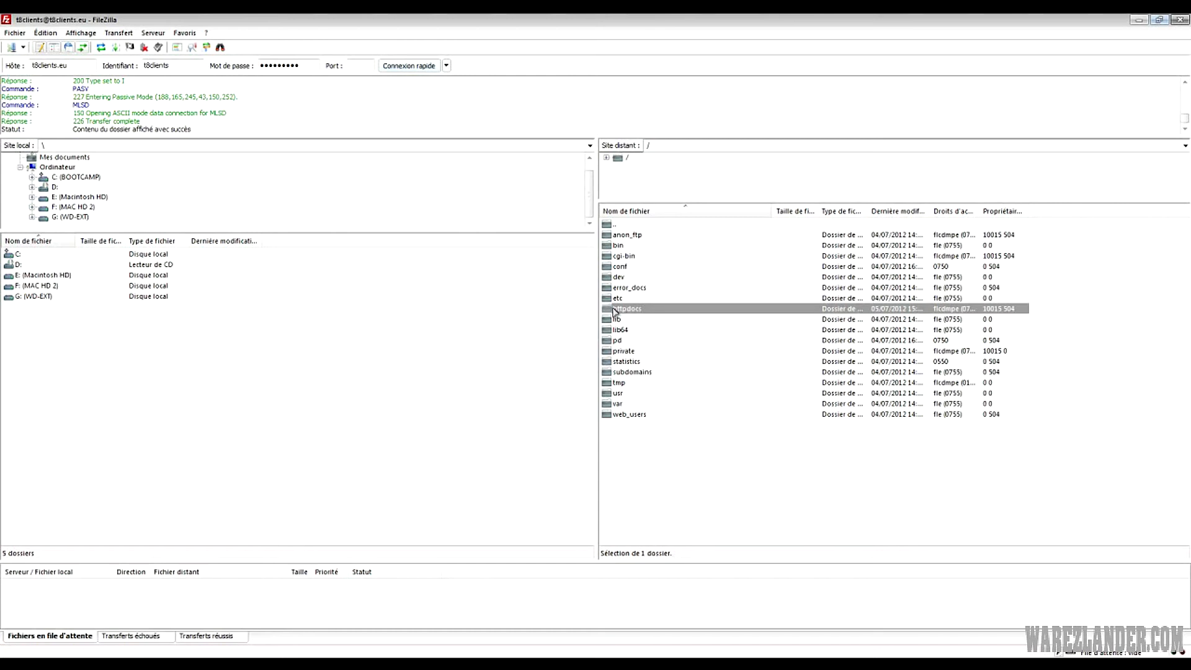
double_click(606, 312)
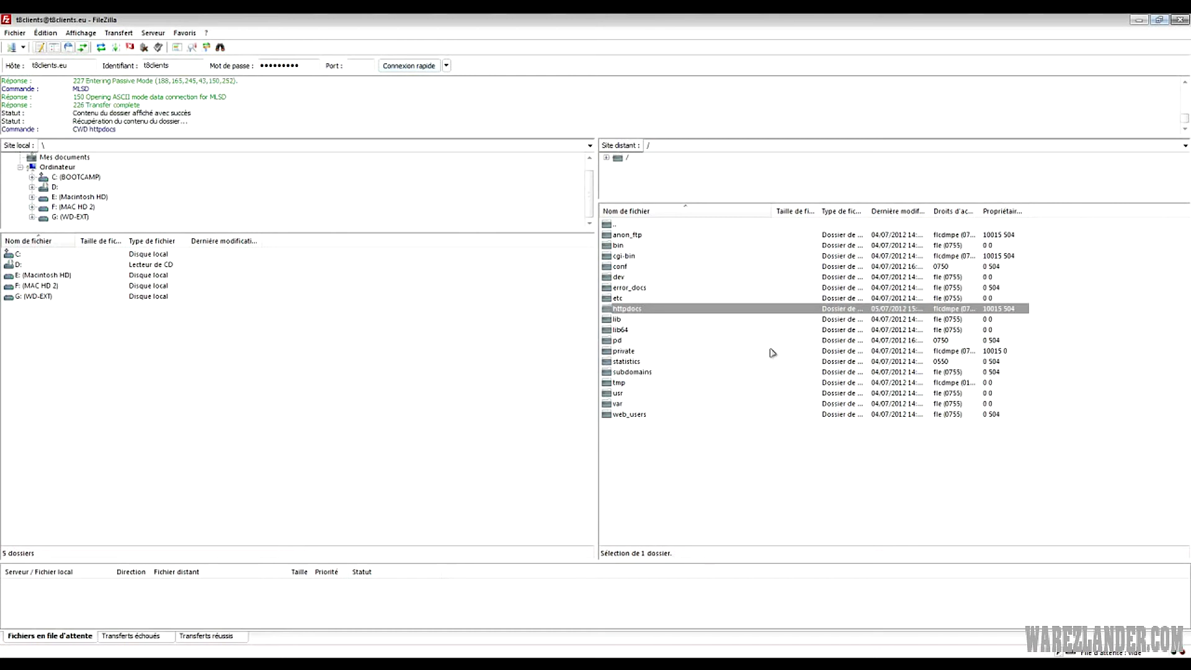
click(711, 485)
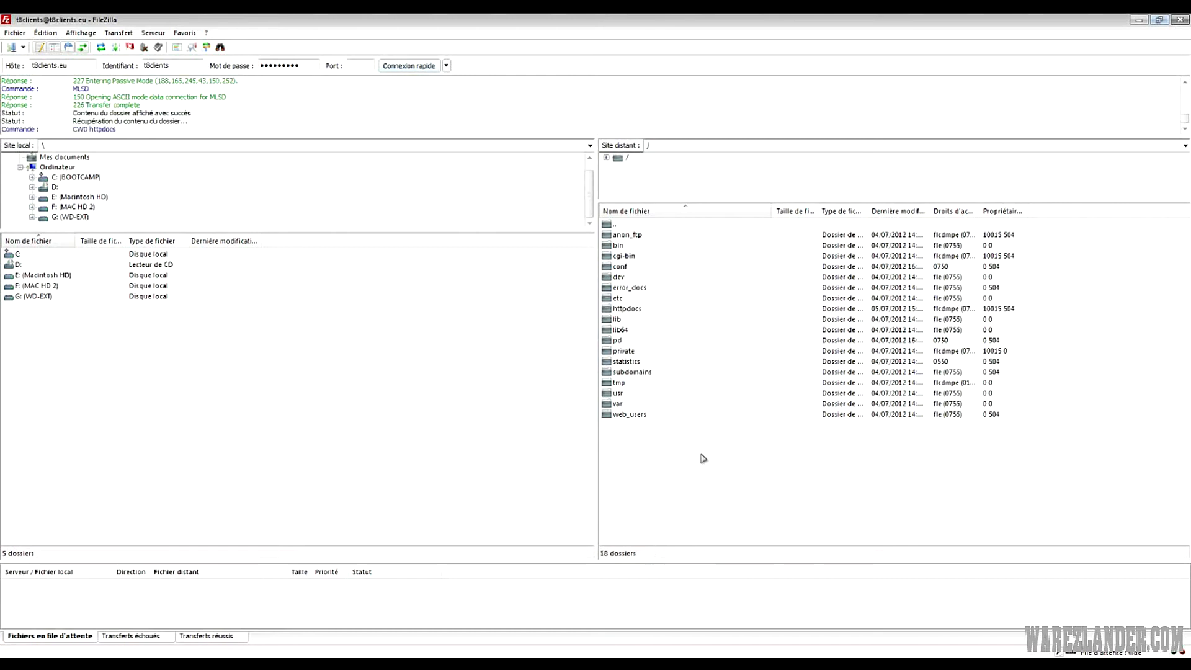
click(611, 310)
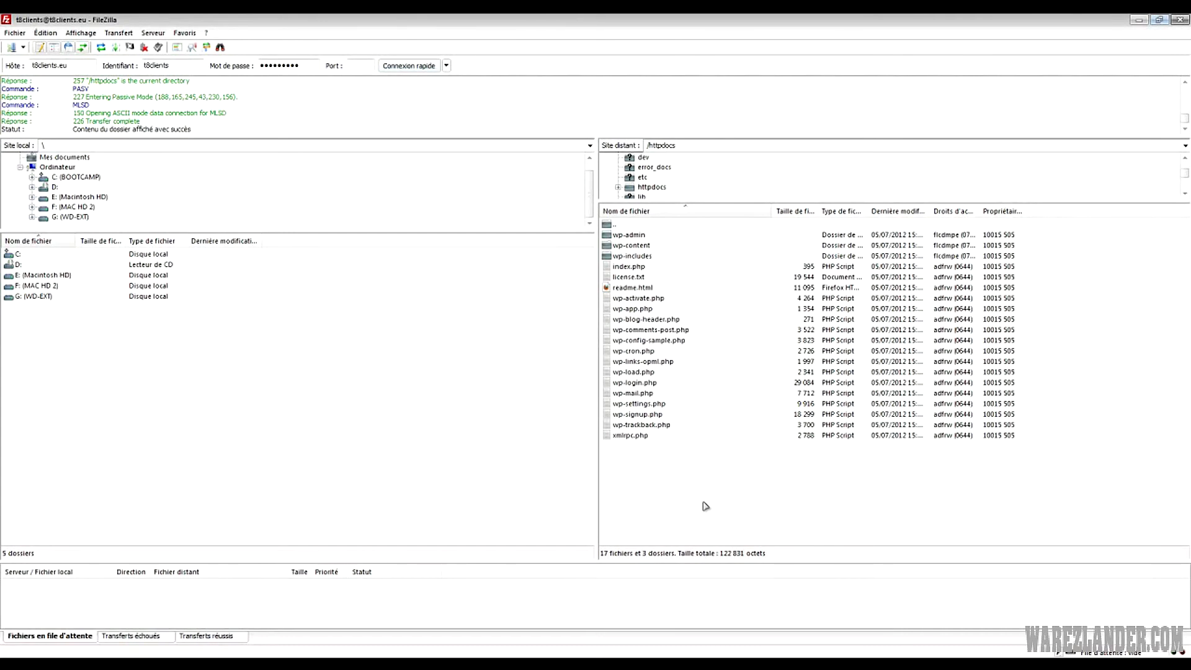
drag(656, 510, 664, 478)
click(206, 659)
drag(546, 100, 496, 109)
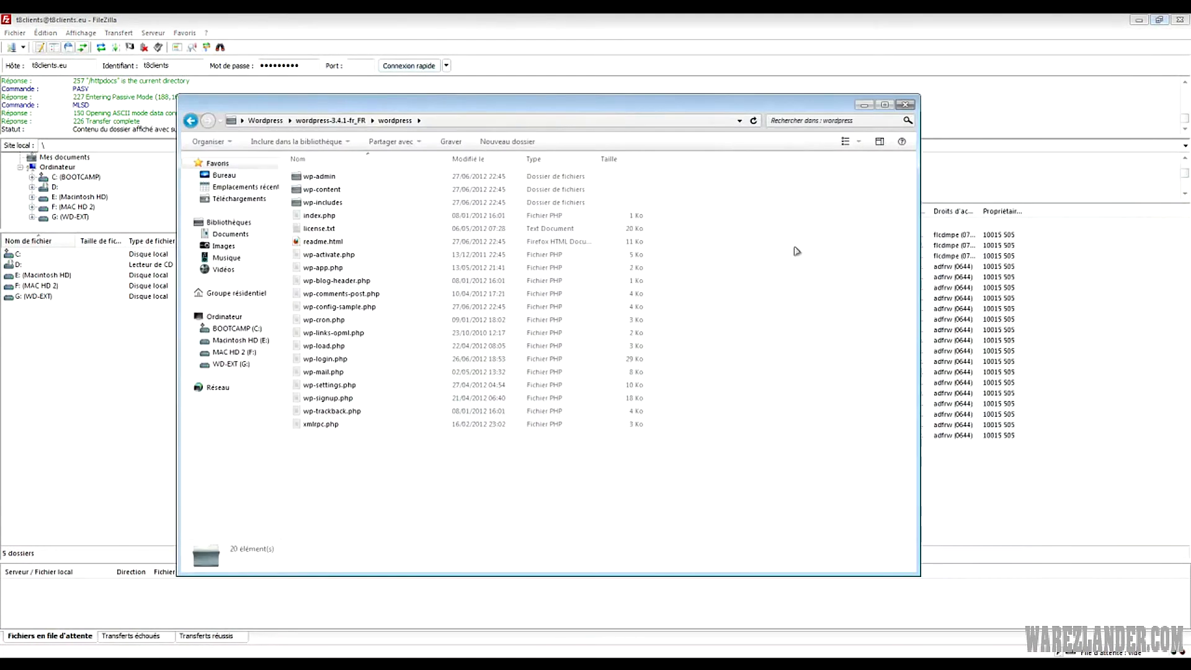
click(1041, 508)
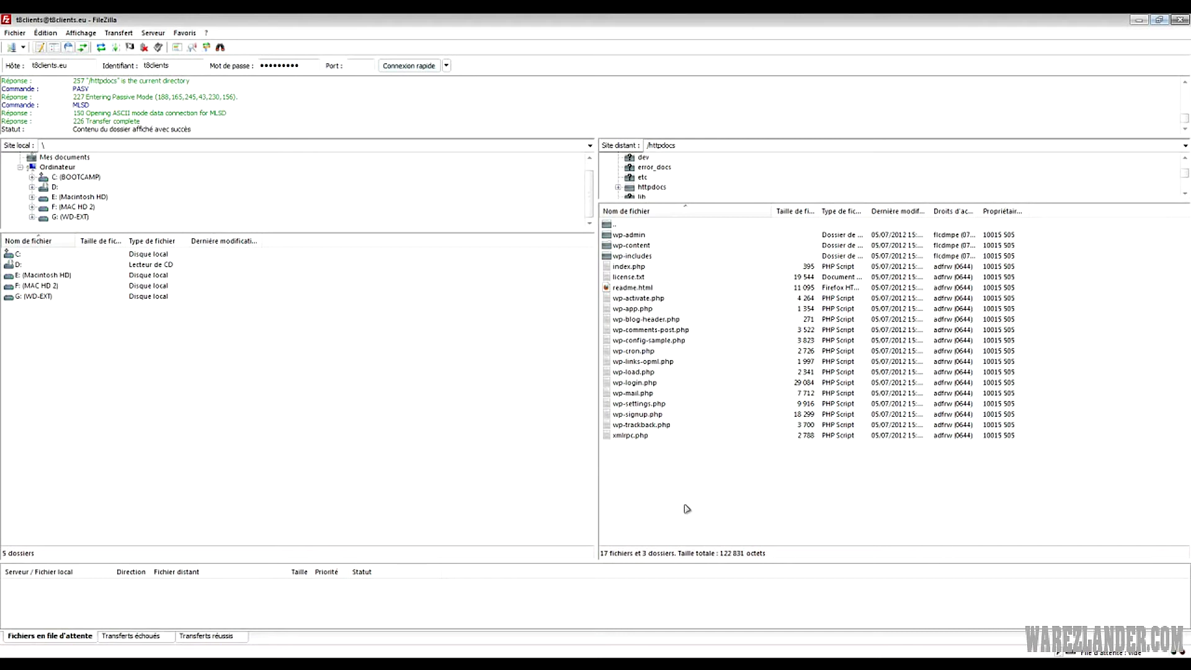
drag(703, 512, 637, 471)
drag(683, 496, 644, 238)
click(803, 505)
drag(695, 504, 678, 466)
right_click(628, 467)
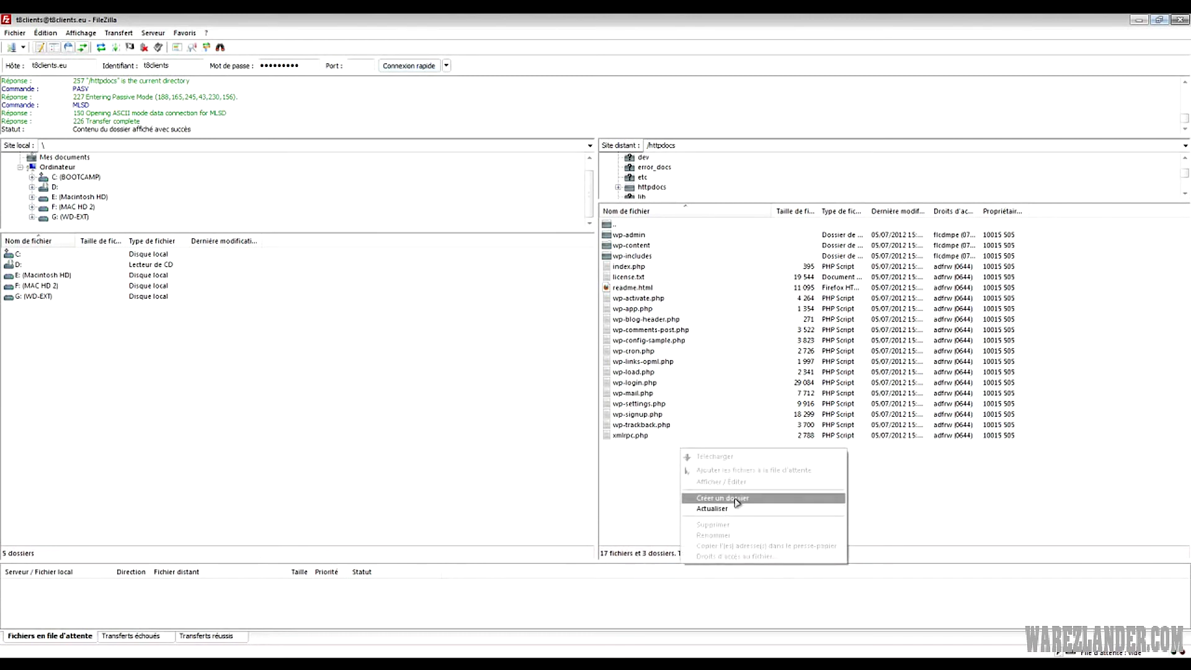
click(744, 497)
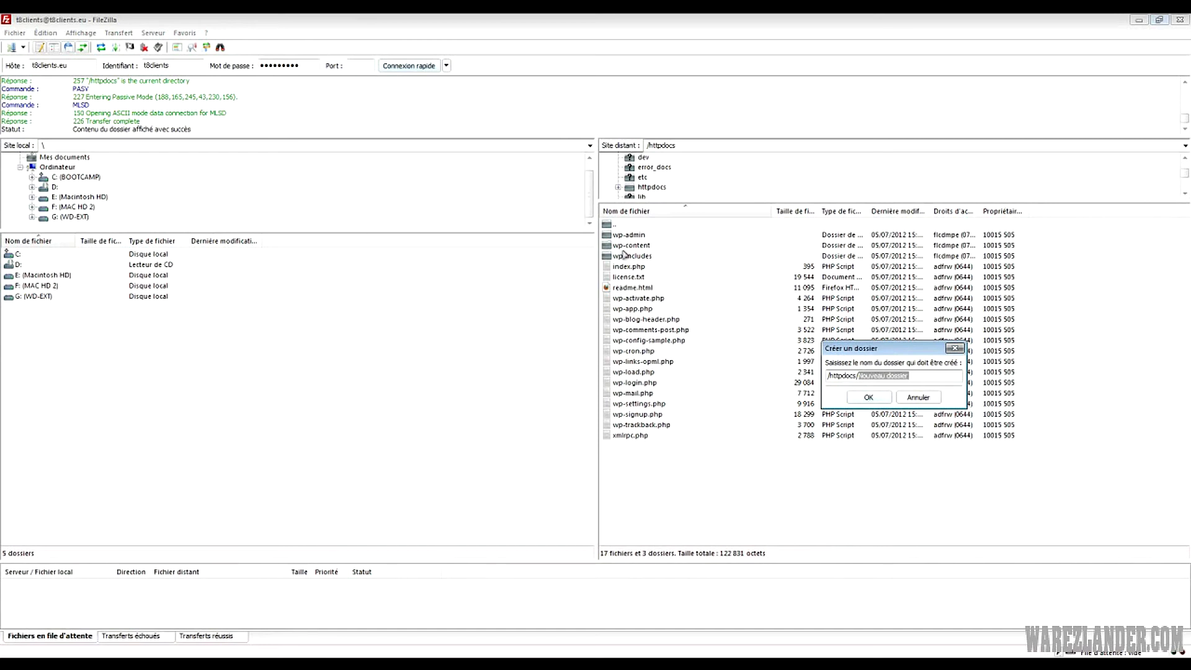
click(868, 401)
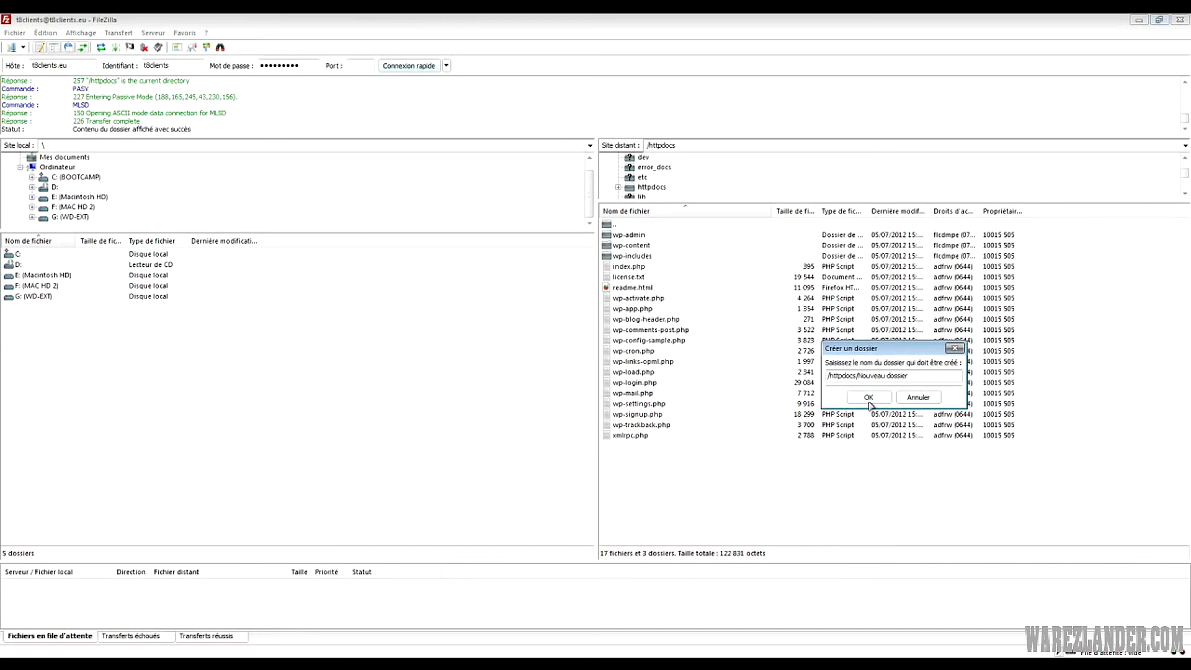
click(928, 400)
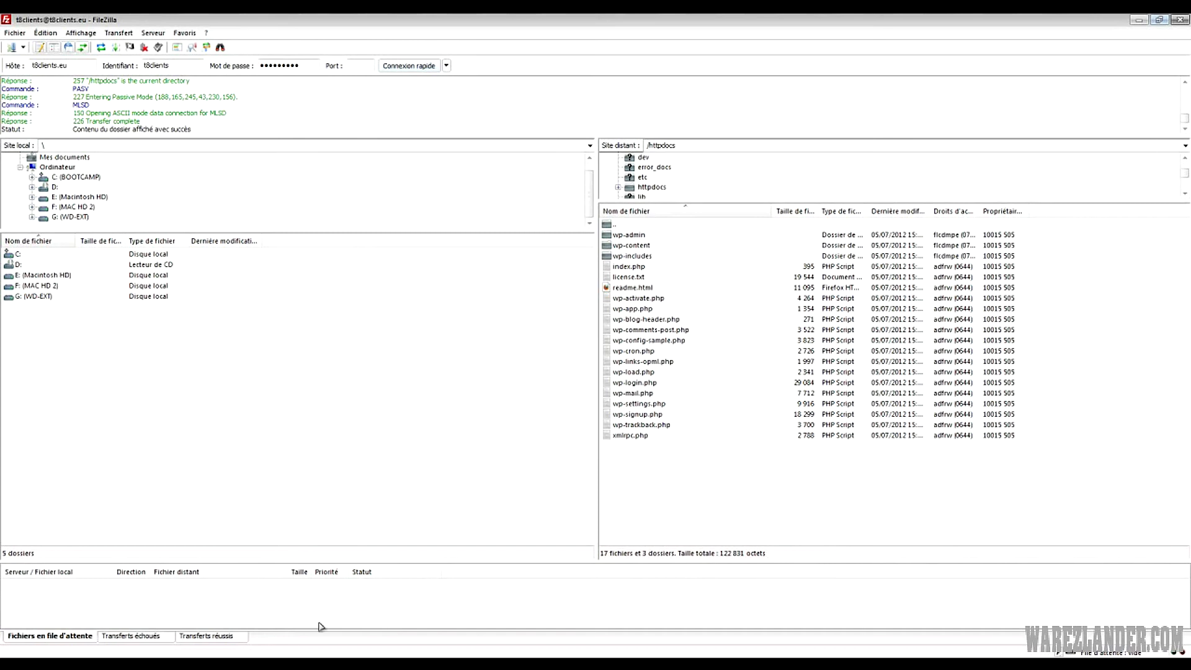
Copy all local wordpress files into the remote httpdocs folder
key(alt+Tab)
drag(321, 109, 902, 138)
key(ctrl+a)
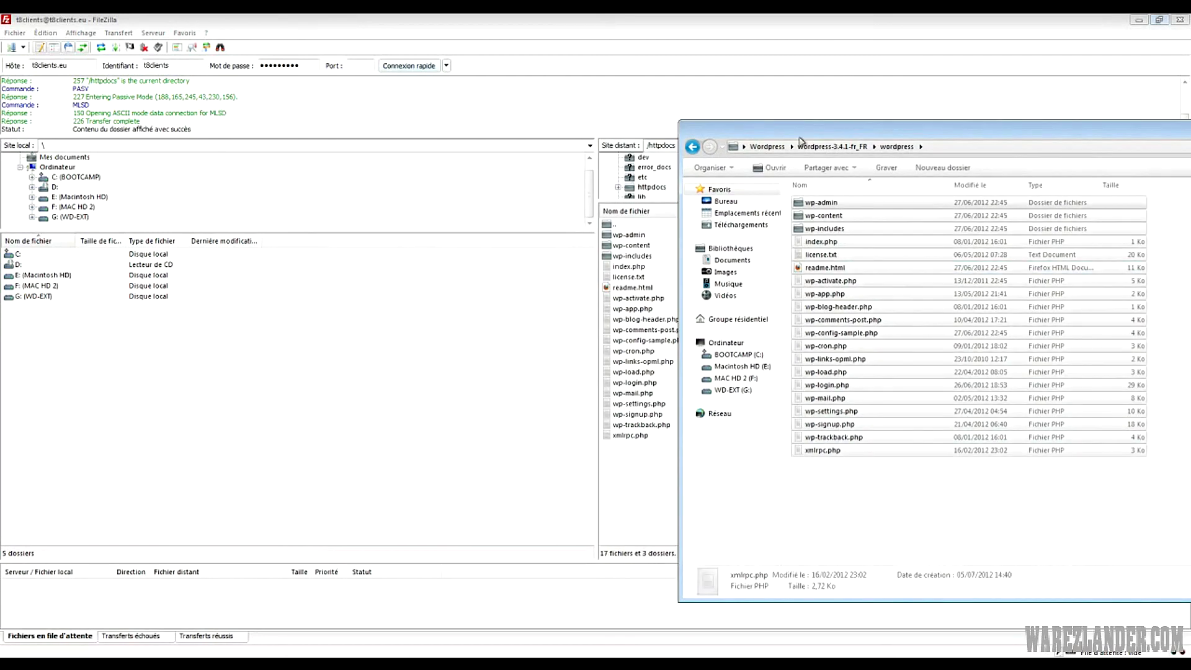
drag(826, 139, 1006, 159)
drag(999, 236, 710, 475)
click(677, 466)
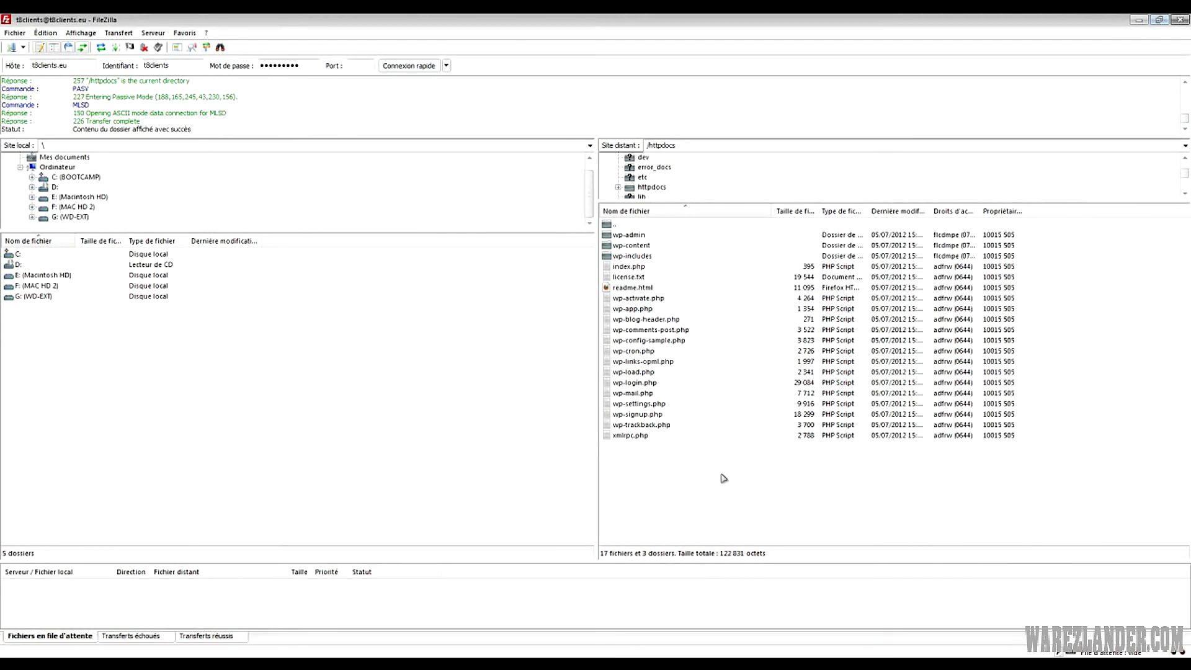
drag(694, 496, 583, 233)
click(743, 471)
mouse_move(118, 664)
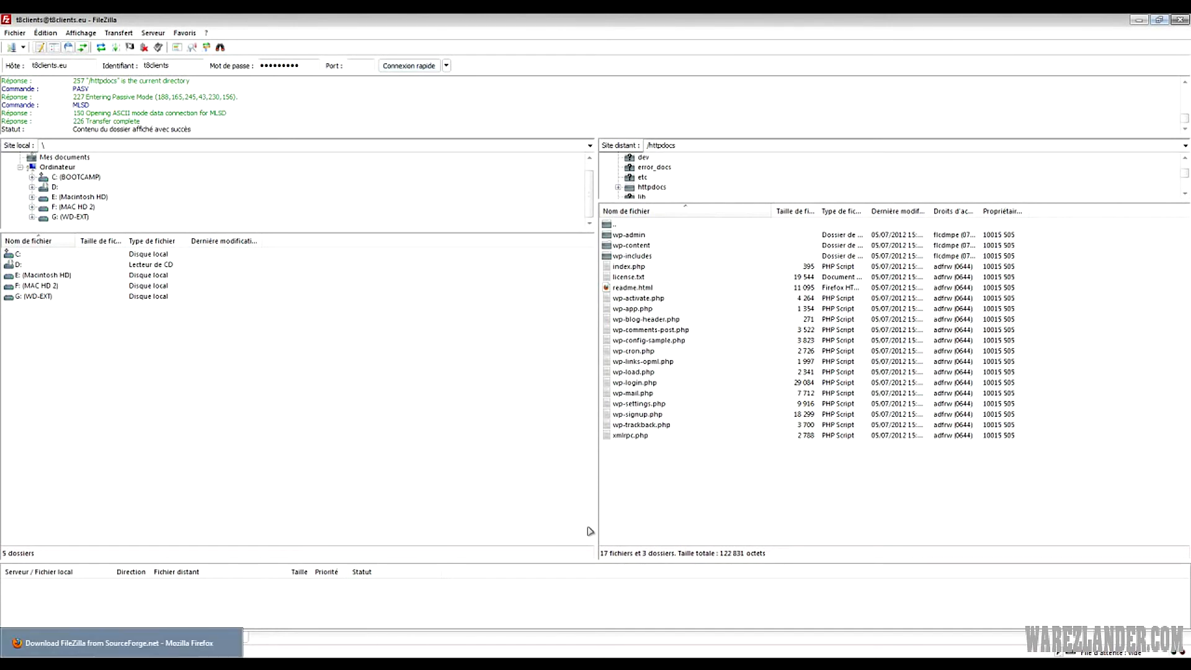
click(118, 664)
click(1149, 41)
click(134, 40)
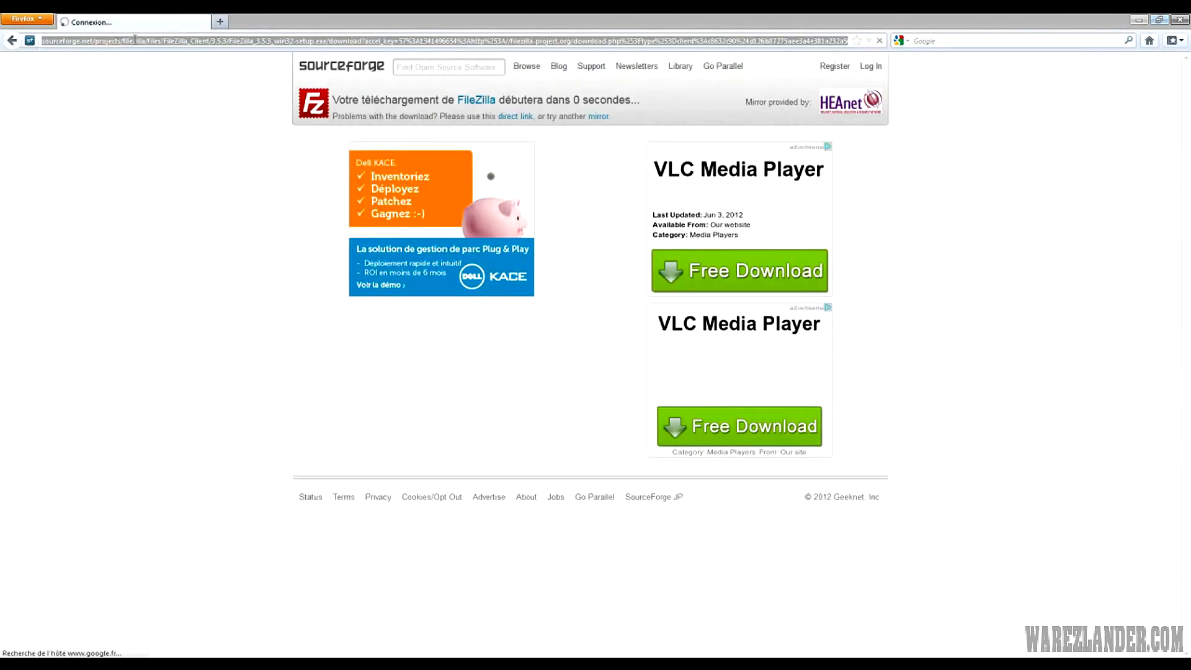
text(www.)
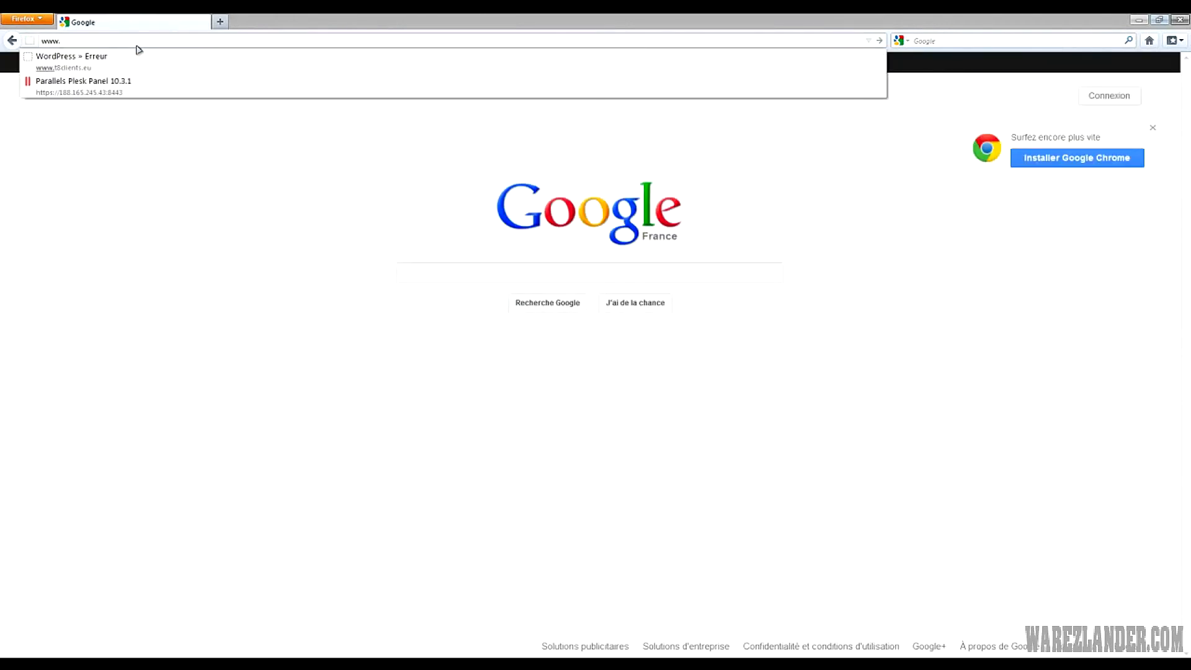
text(t8)
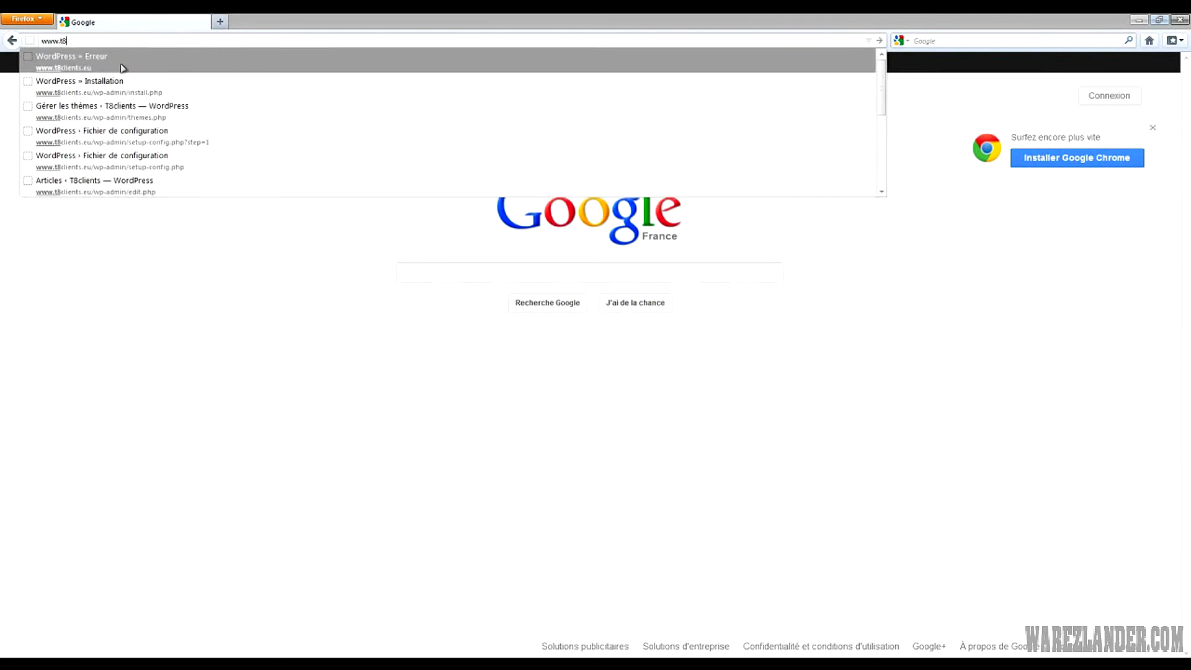
Load the suggested t8clients.eu site past the login prompt, then return to FileZilla
click(120, 66)
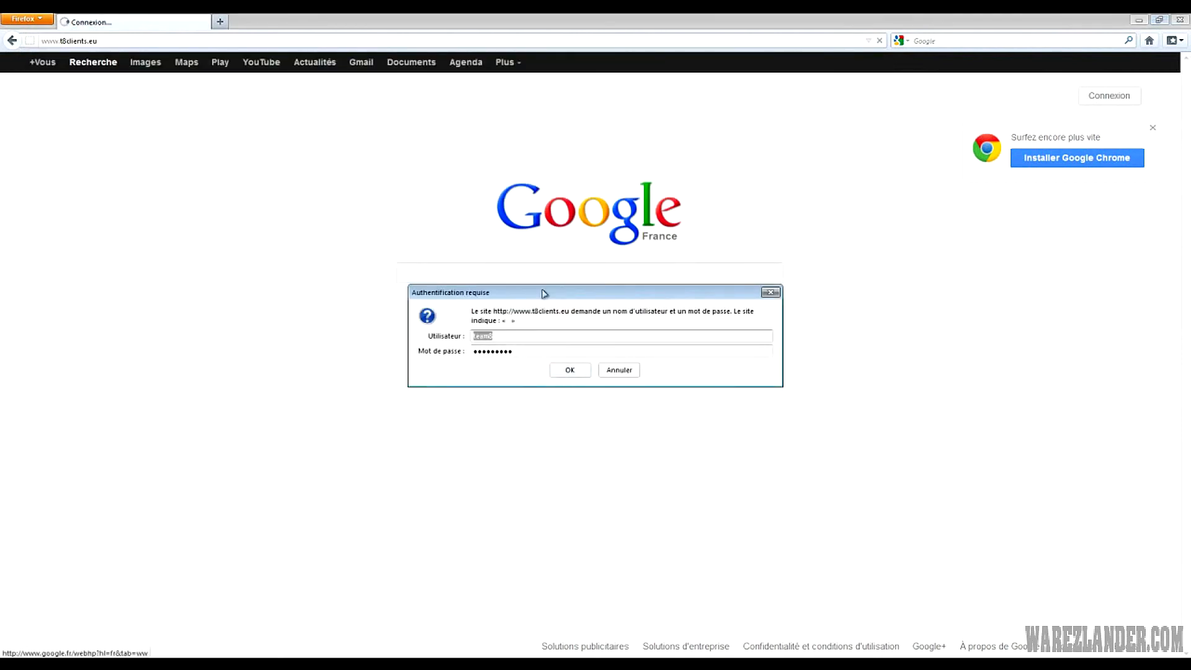
click(570, 370)
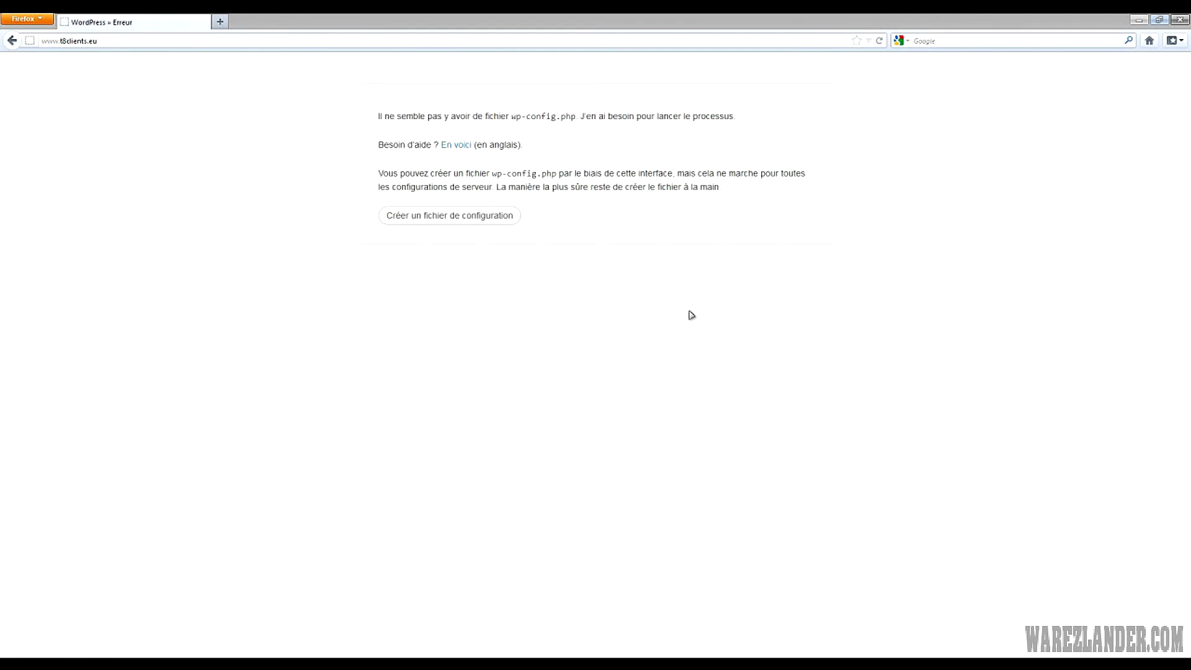
click(62, 663)
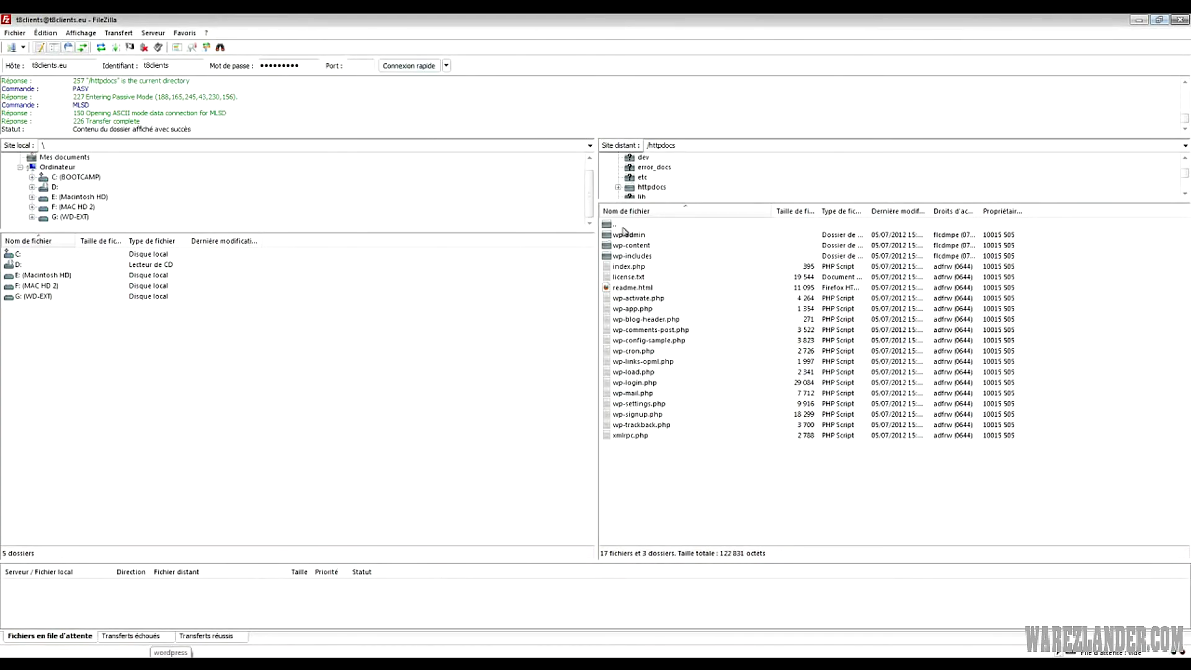
Go up to the server root and open the file permissions for httpdocs
click(619, 226)
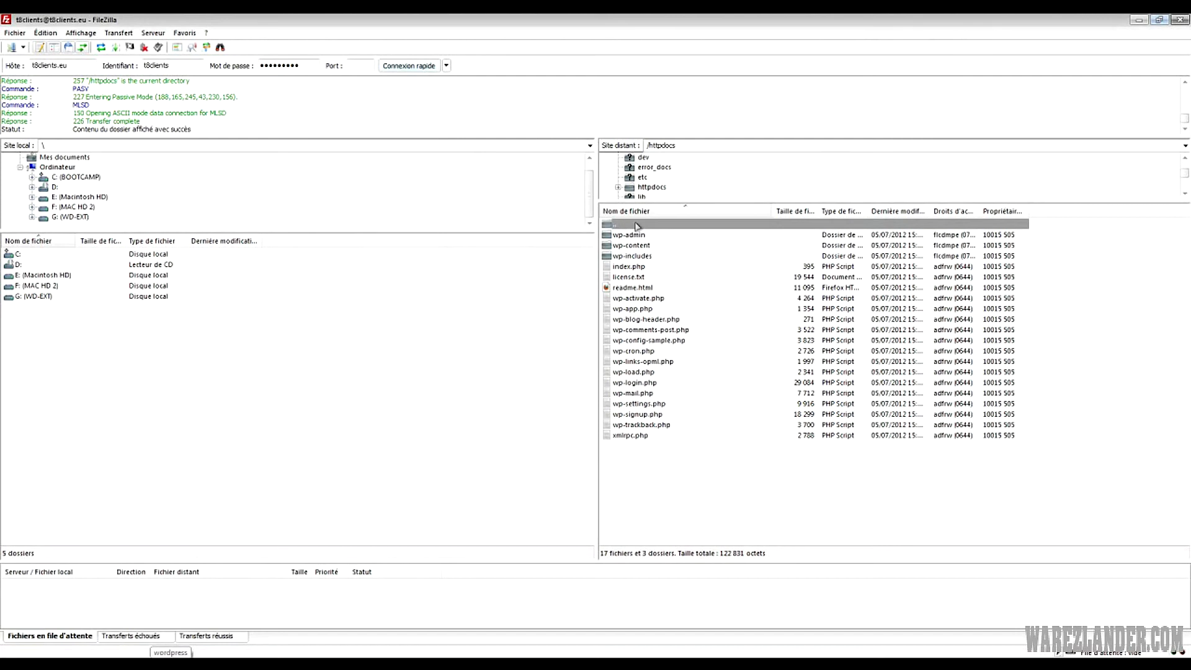
double_click(619, 227)
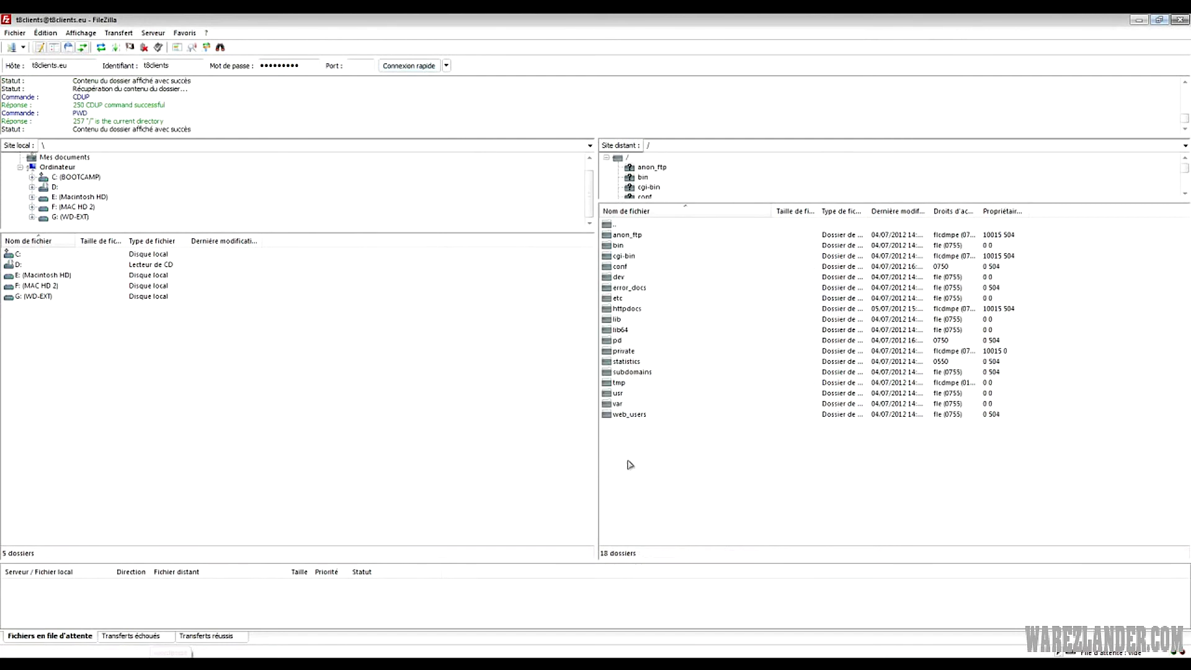
click(641, 309)
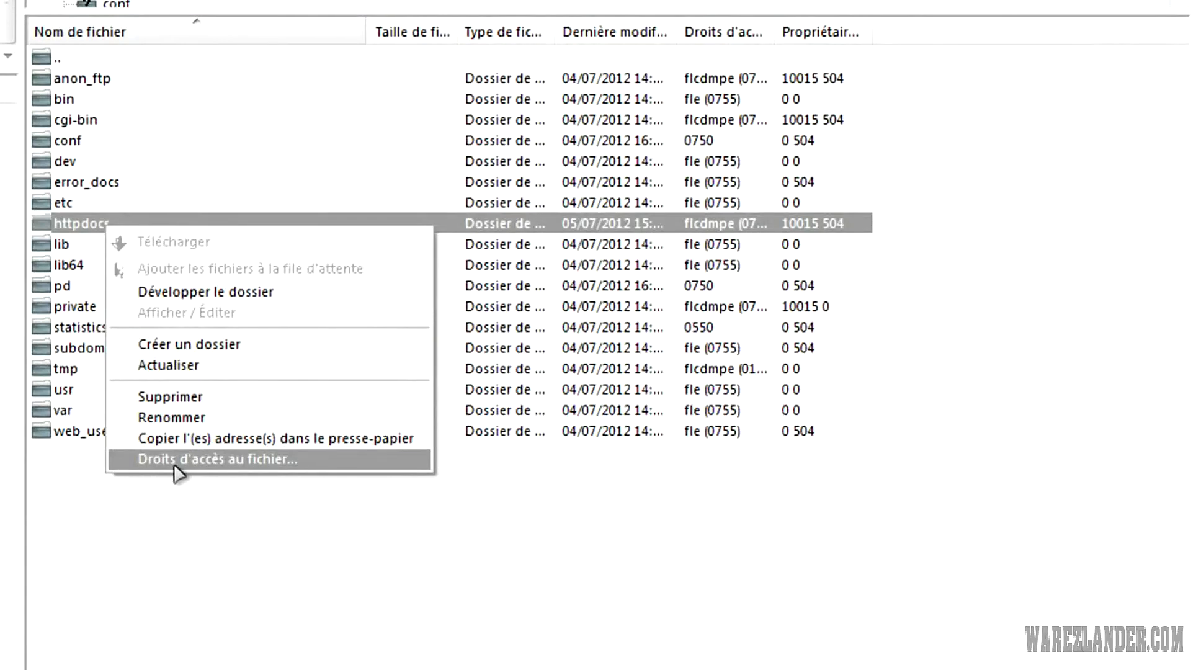
click(174, 464)
Grant group and public write to make httpdocs 777, then apply
click(556, 299)
click(558, 360)
click(560, 303)
click(557, 362)
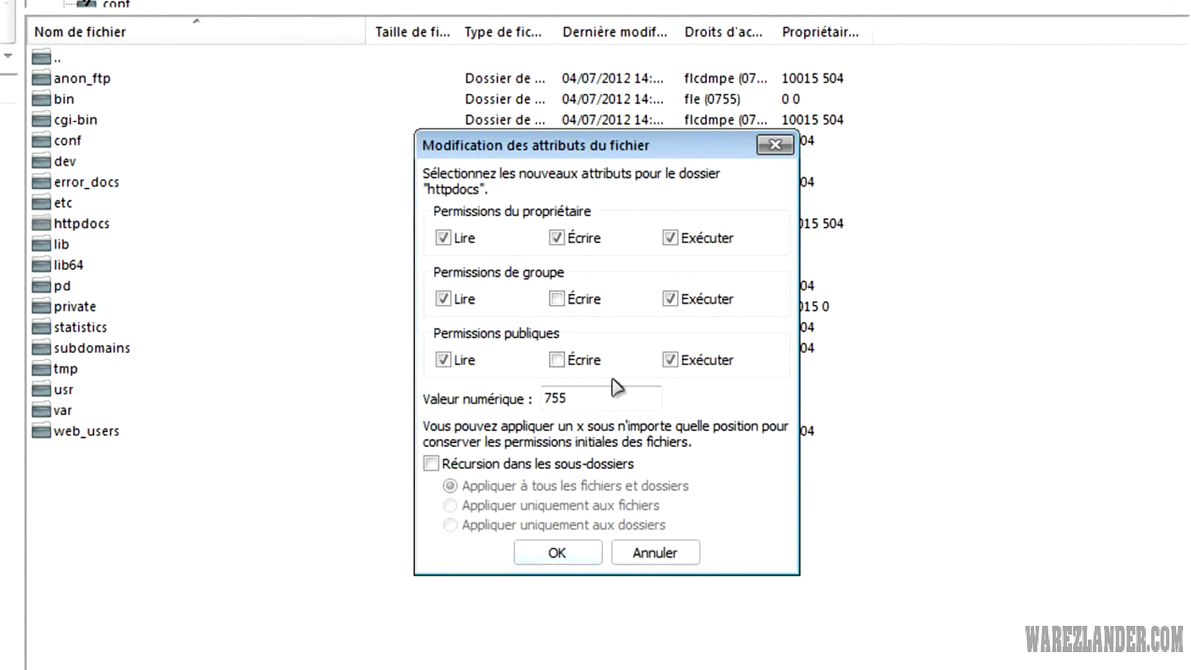
click(557, 299)
click(557, 359)
double_click(588, 406)
click(595, 397)
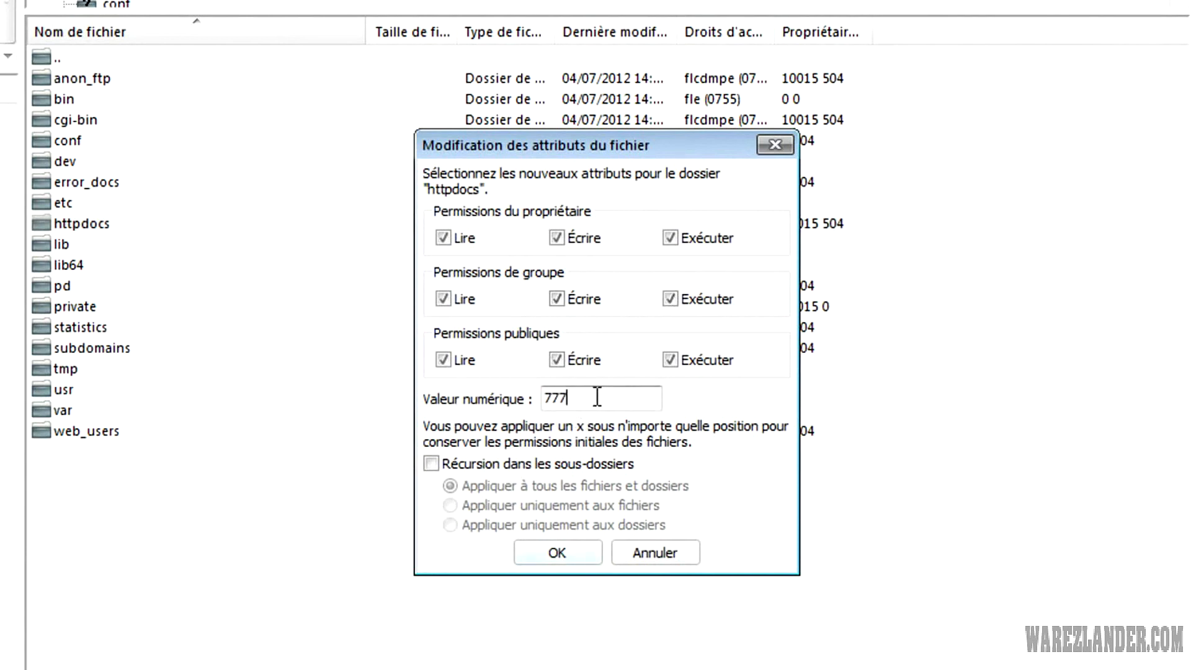
click(544, 554)
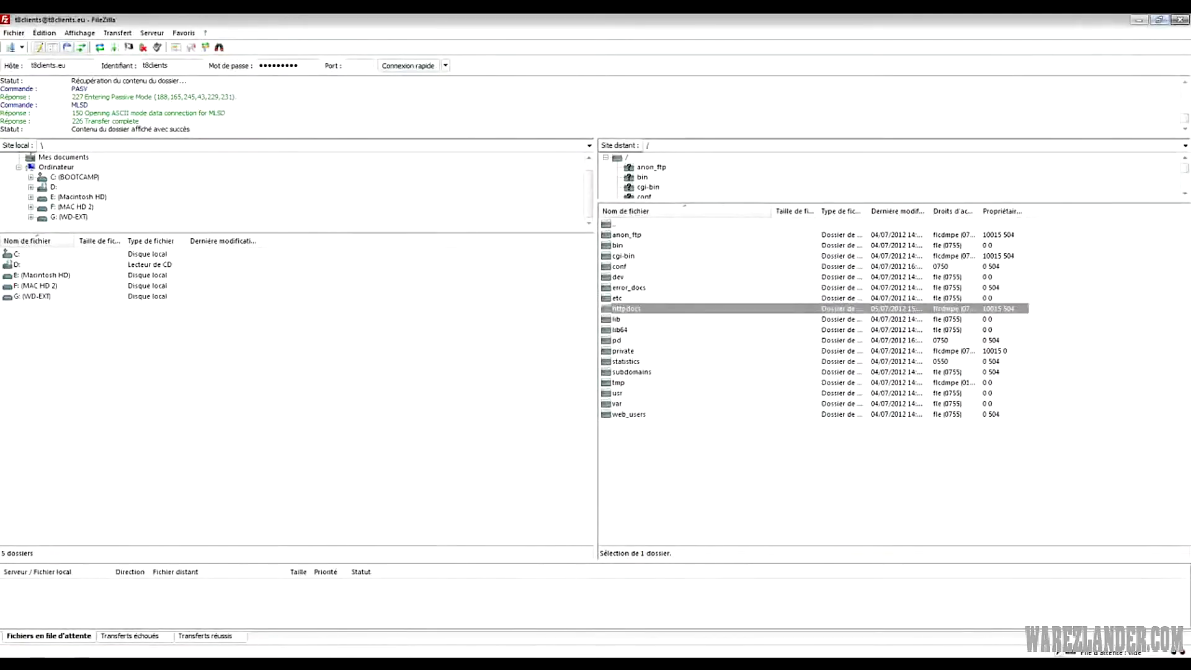
key(alt+Tab)
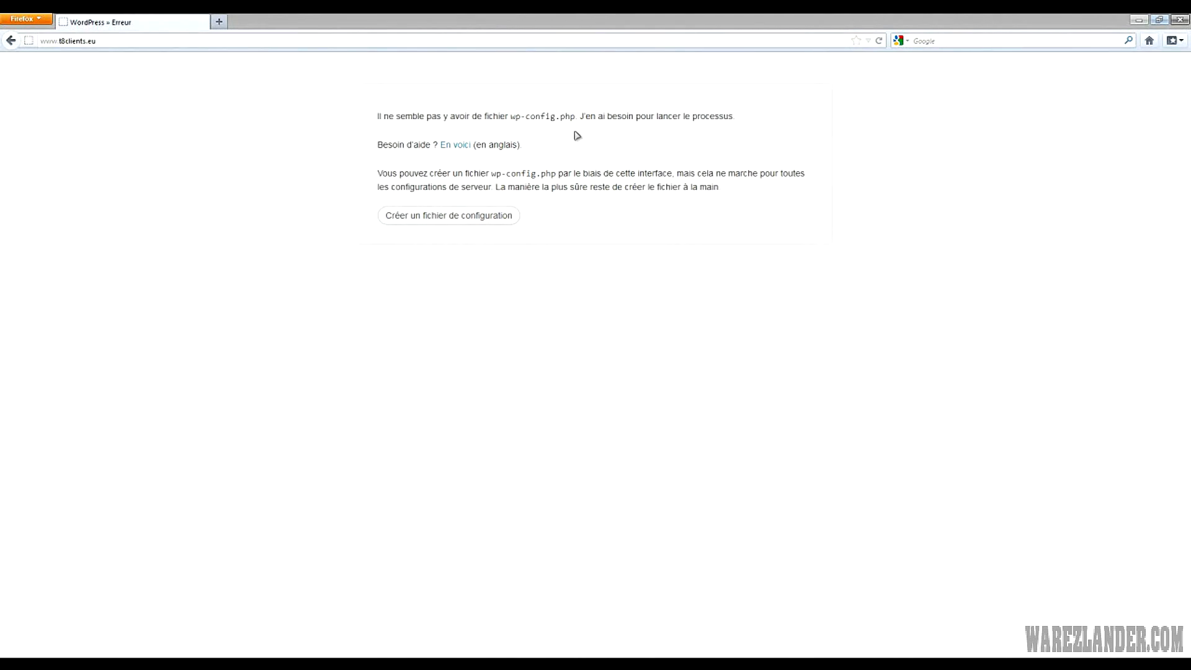
Start creating the WordPress configuration file and review the required database details
click(405, 221)
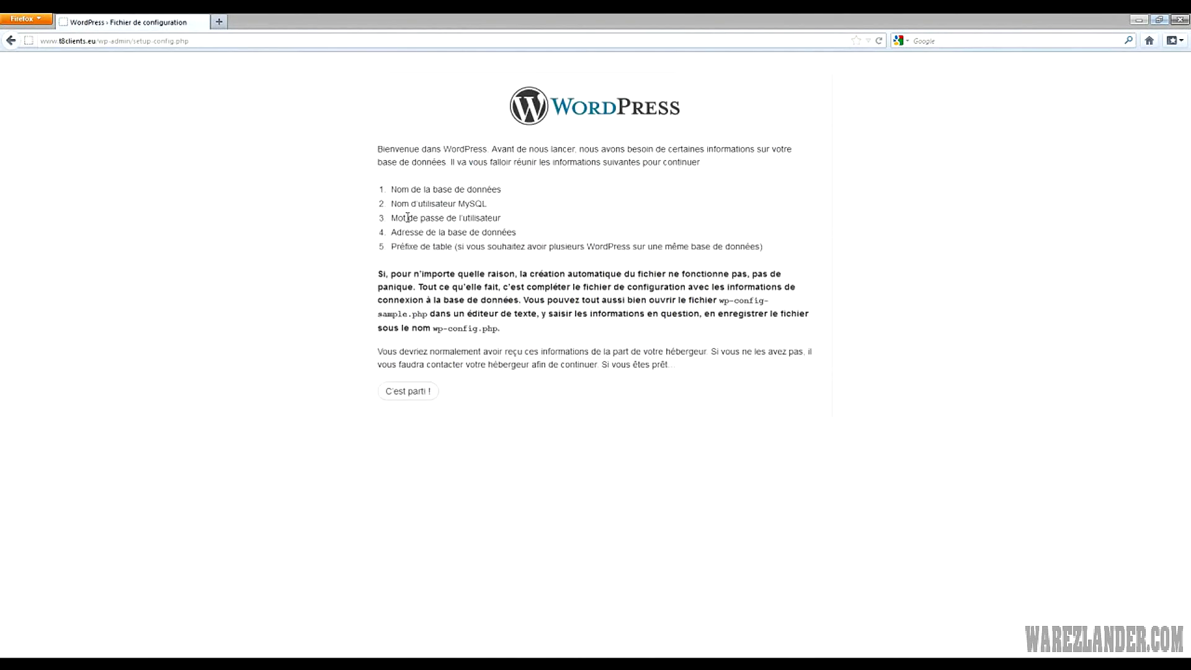
drag(390, 187, 632, 341)
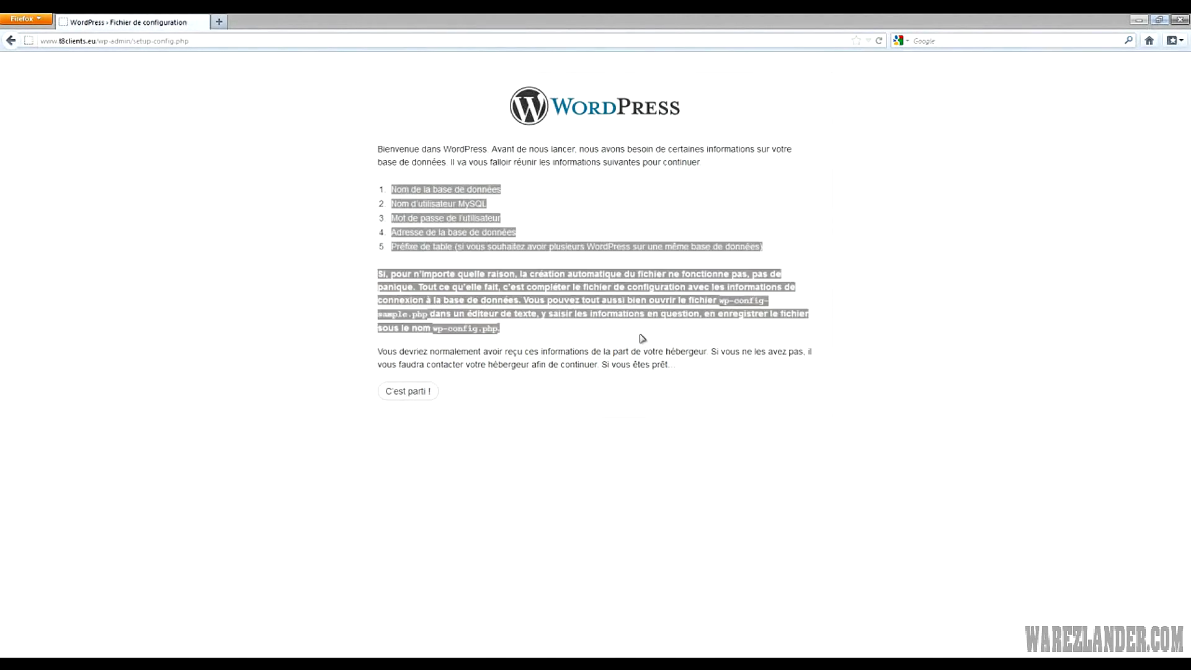
click(757, 323)
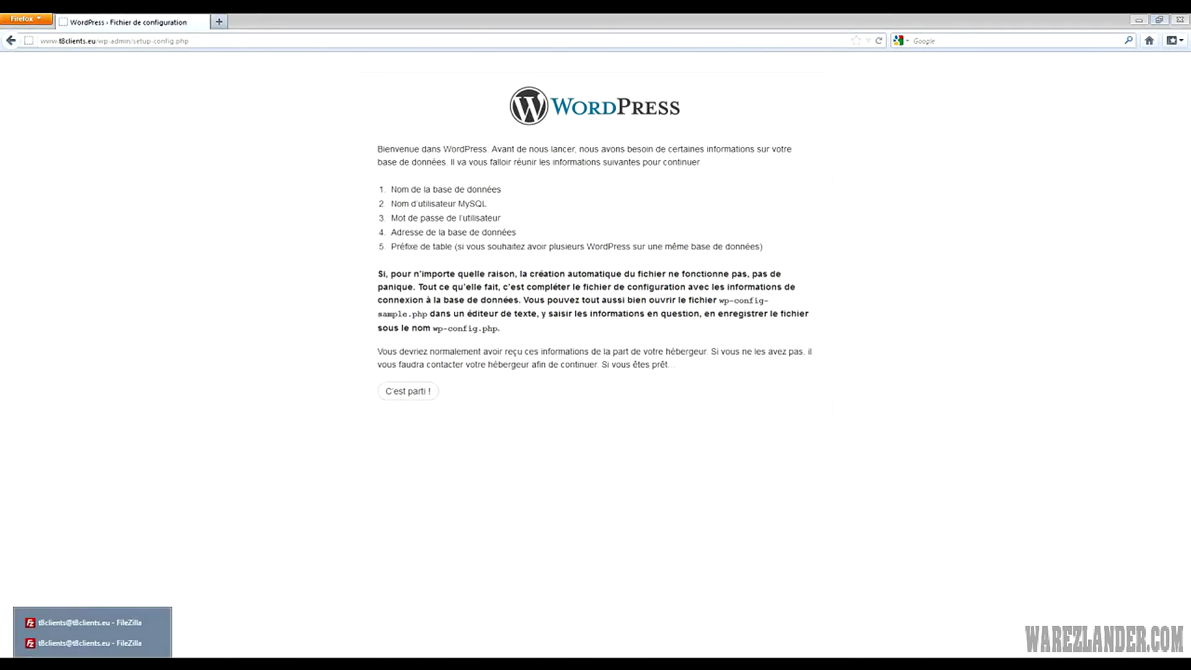
Confirm wp-config-sample.php exists on the server, then launch the wizard with 'C'est parti !'
click(84, 664)
click(85, 623)
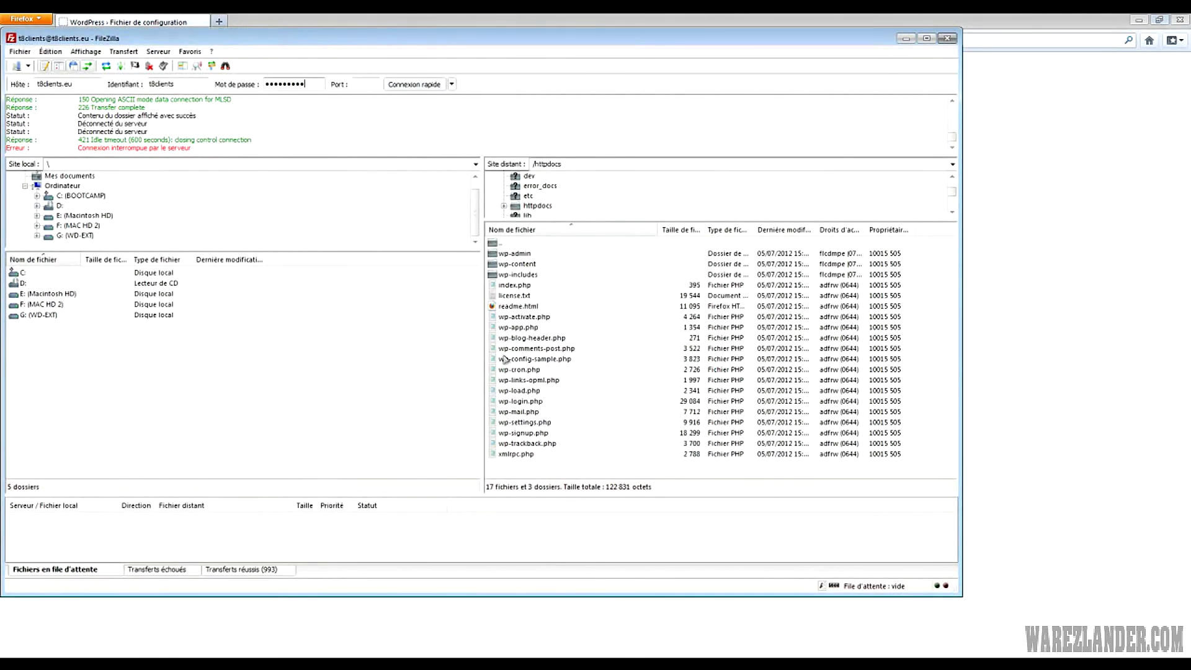
click(1074, 430)
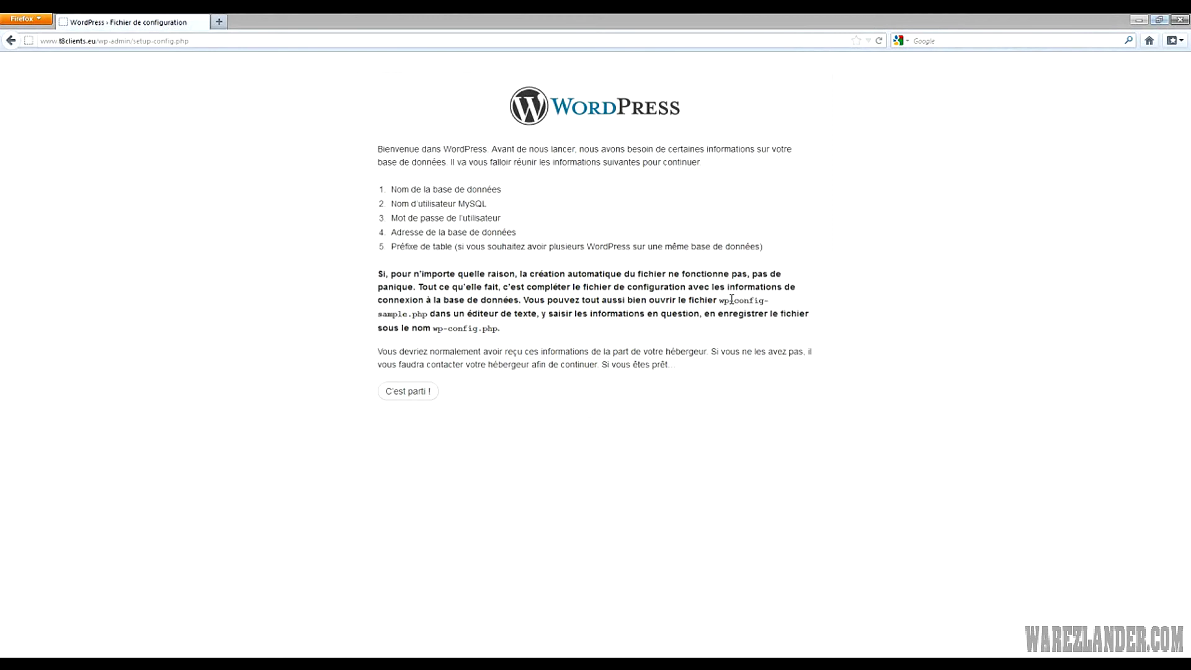
drag(720, 300, 435, 314)
mouse_move(169, 663)
mouse_move(47, 664)
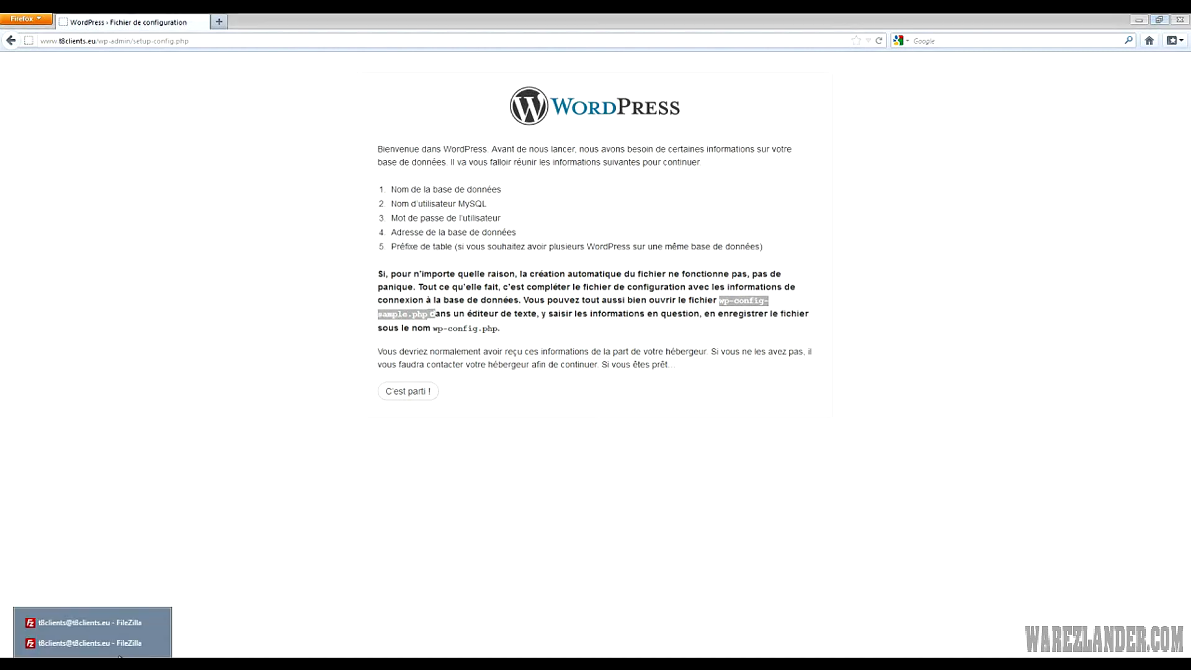
click(91, 627)
click(537, 360)
click(1041, 432)
click(402, 392)
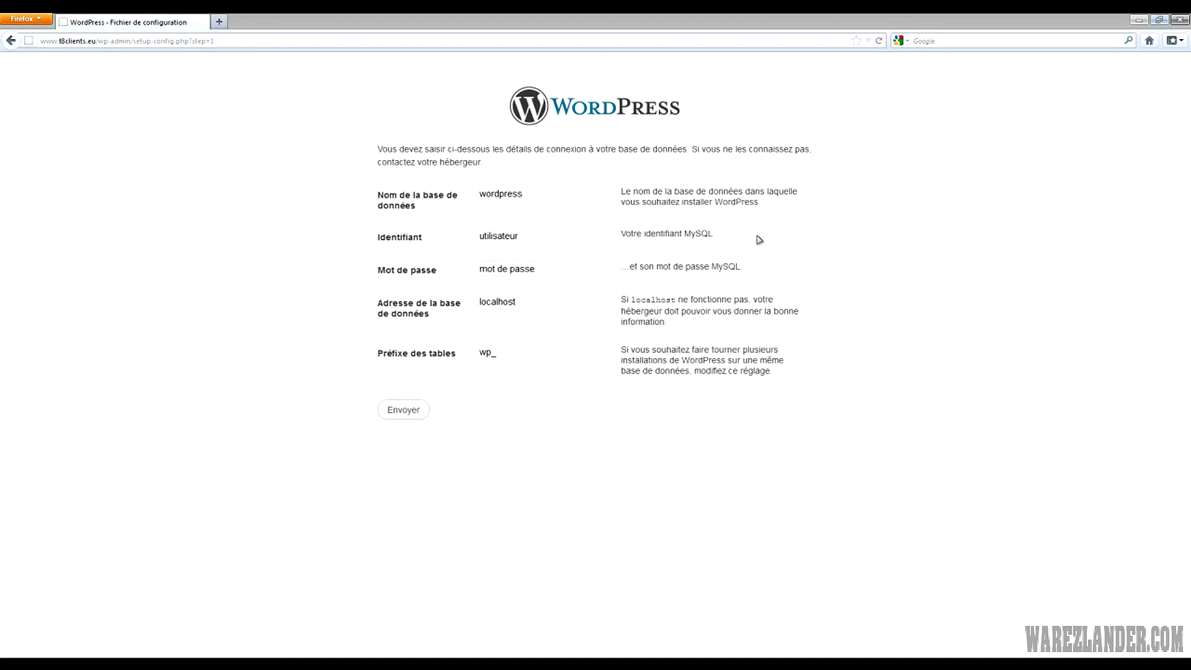
Review the localhost database host and wp_ table prefix values
drag(486, 303, 587, 364)
click(519, 331)
drag(537, 301, 449, 297)
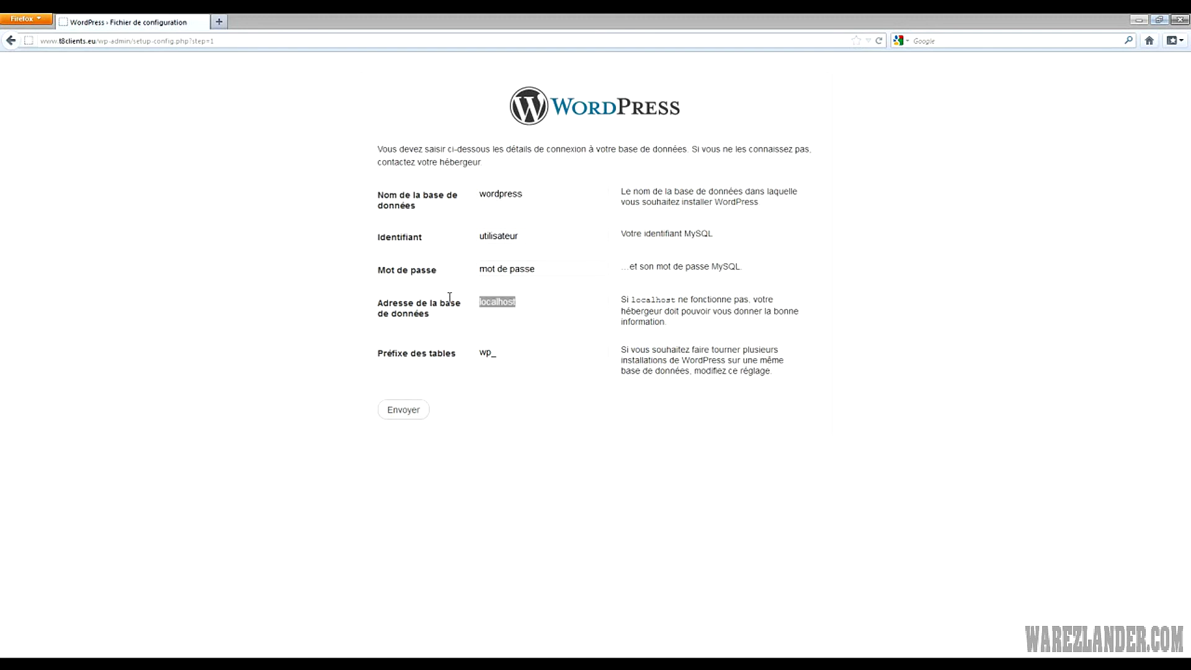
double_click(552, 300)
drag(504, 353, 403, 352)
click(523, 351)
Check the wordpress database name, username and password fields, then submit the form
drag(486, 193, 465, 216)
click(500, 196)
drag(553, 194, 435, 195)
click(523, 236)
drag(522, 235, 457, 234)
key(Tab)
click(547, 270)
drag(550, 188, 441, 203)
click(545, 236)
key(Return)
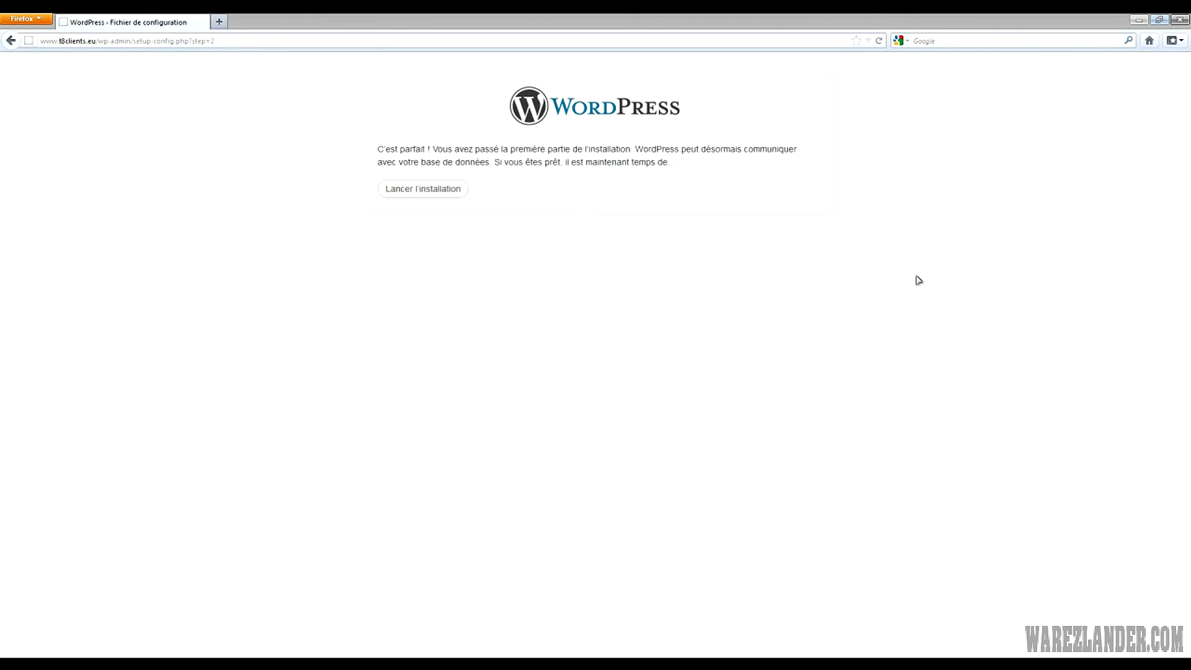
Start the WordPress installation and enter T8clients as the site title
click(397, 194)
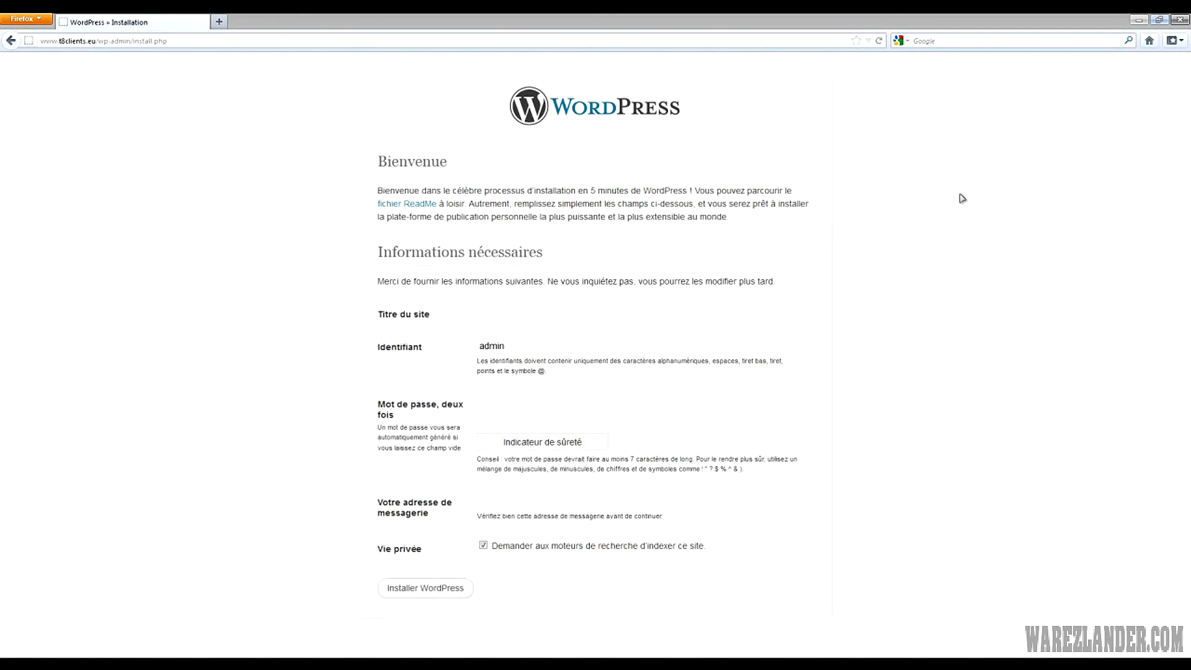
click(594, 313)
click(552, 327)
Set the username to admin and enter the strong password in both password fields
double_click(529, 343)
click(524, 345)
click(943, 408)
key(Tab)
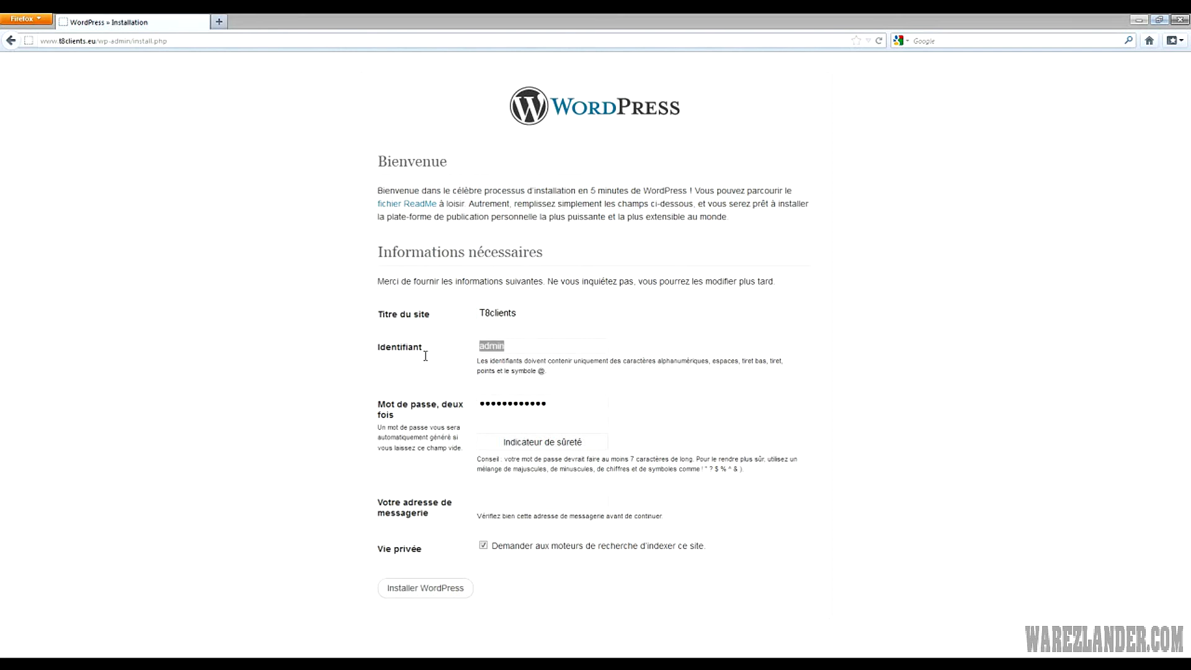
click(548, 423)
text(••••••)
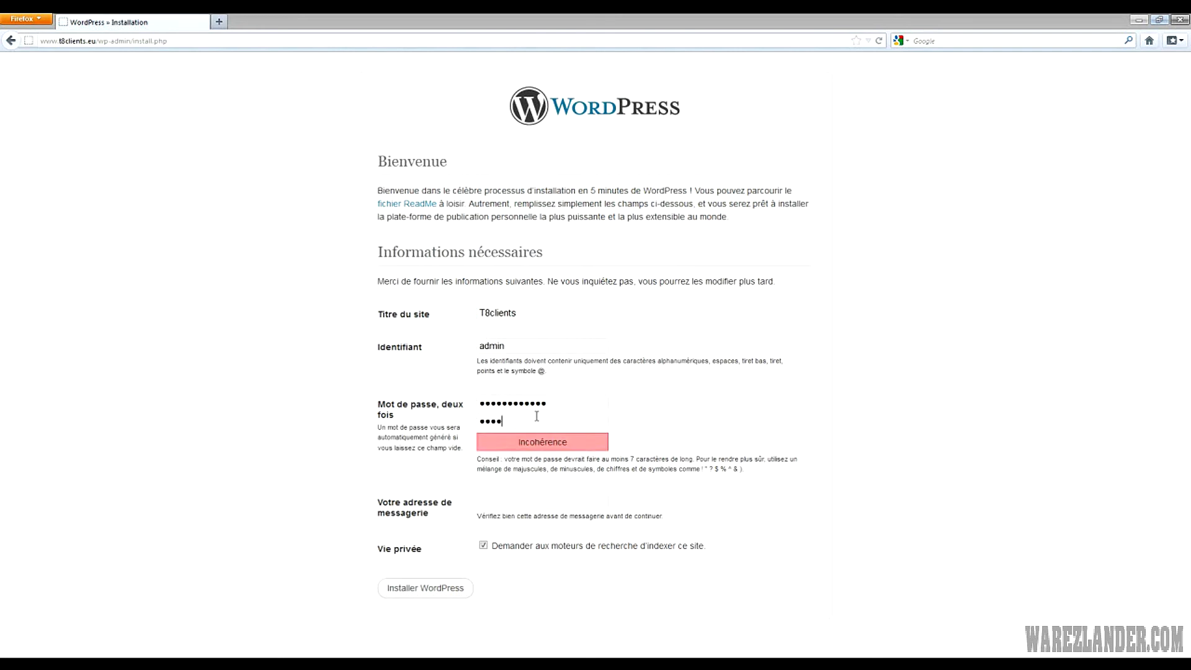
text(••••••)
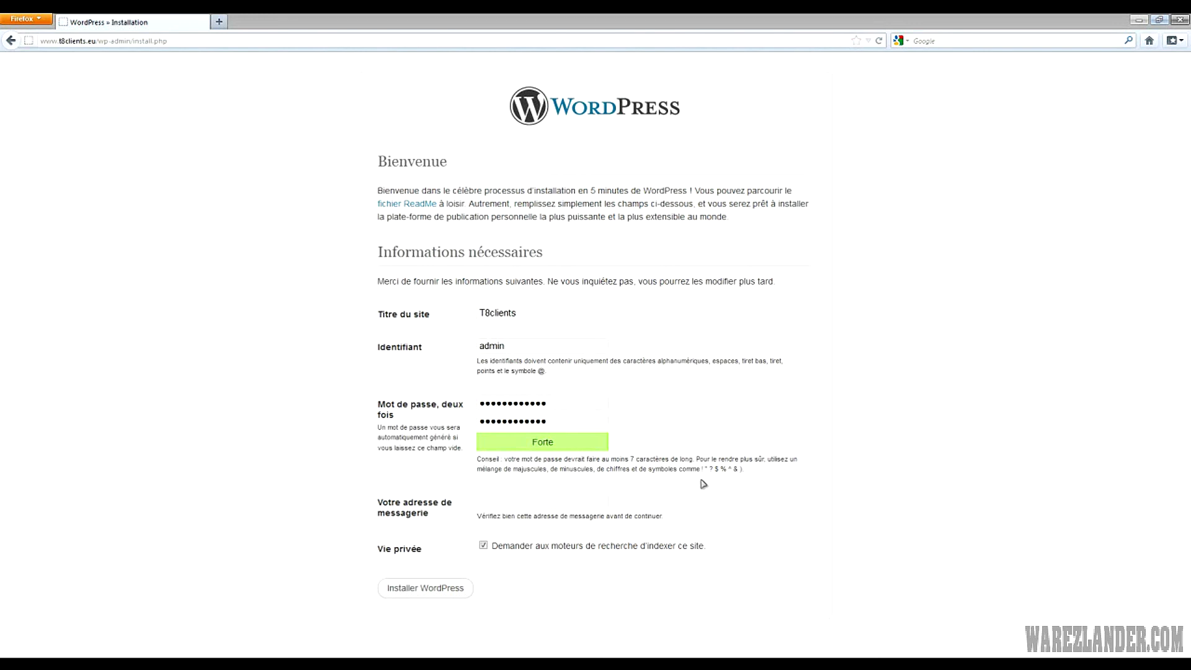
Fill in the administrator's e-mail address and submit the installation form
double_click(520, 503)
click(520, 512)
click(413, 589)
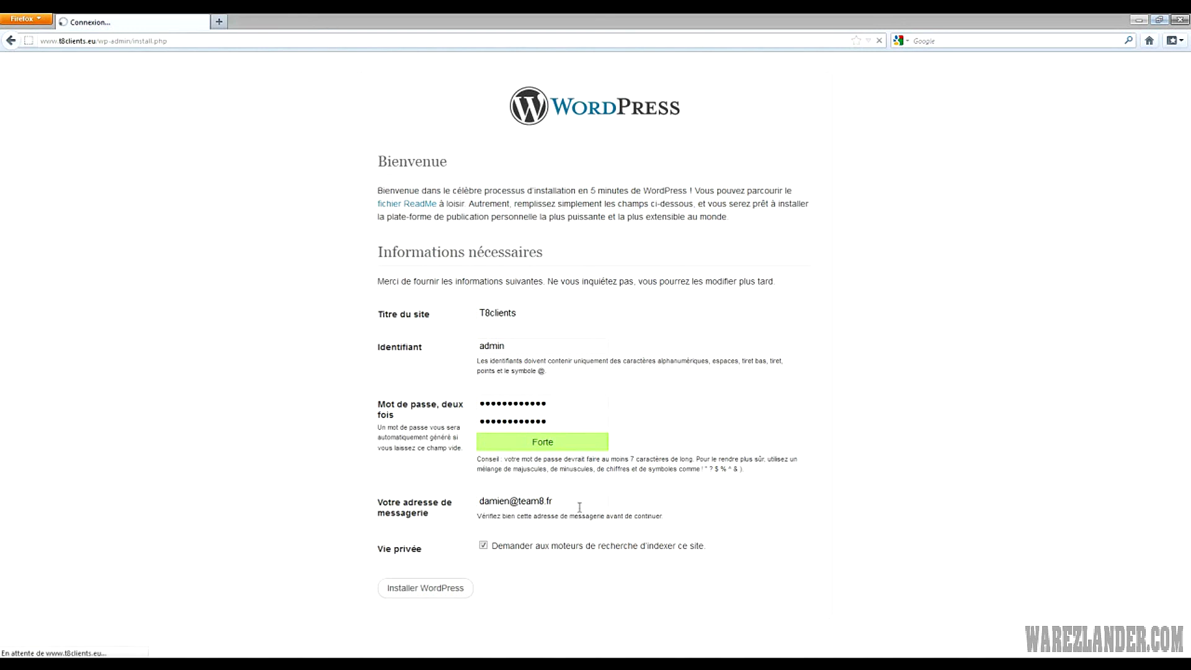
Complete the installation, select the admin username on the 'Quel succès !' page, and go to the login page
click(410, 592)
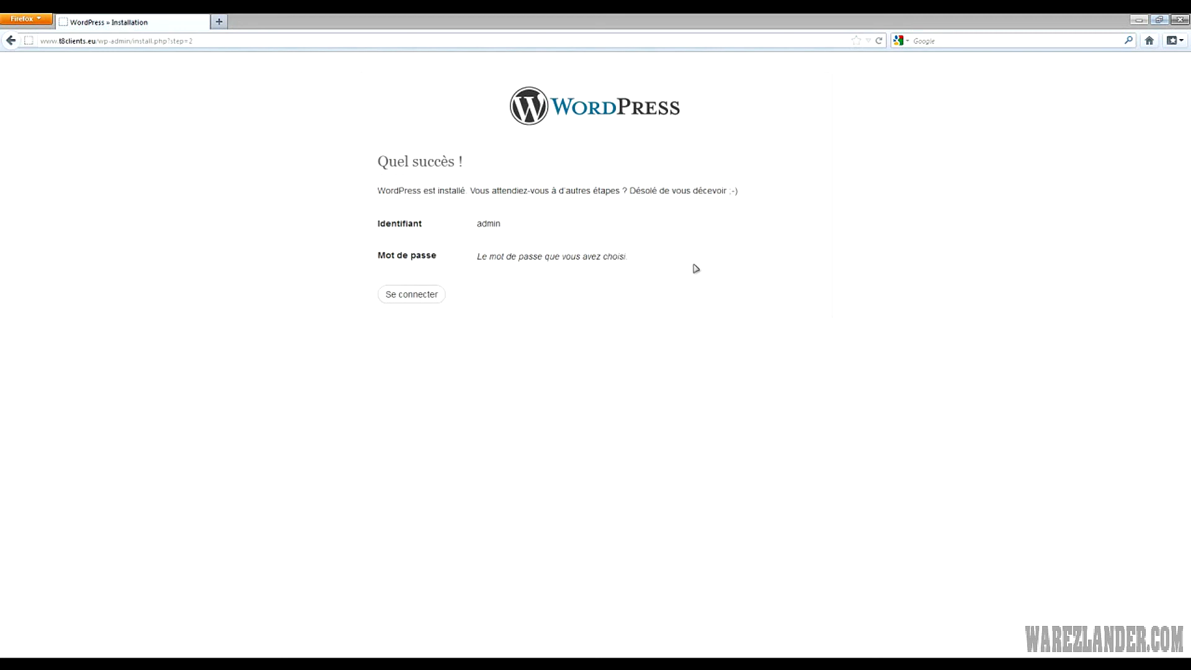
drag(391, 226, 579, 228)
drag(505, 227, 591, 281)
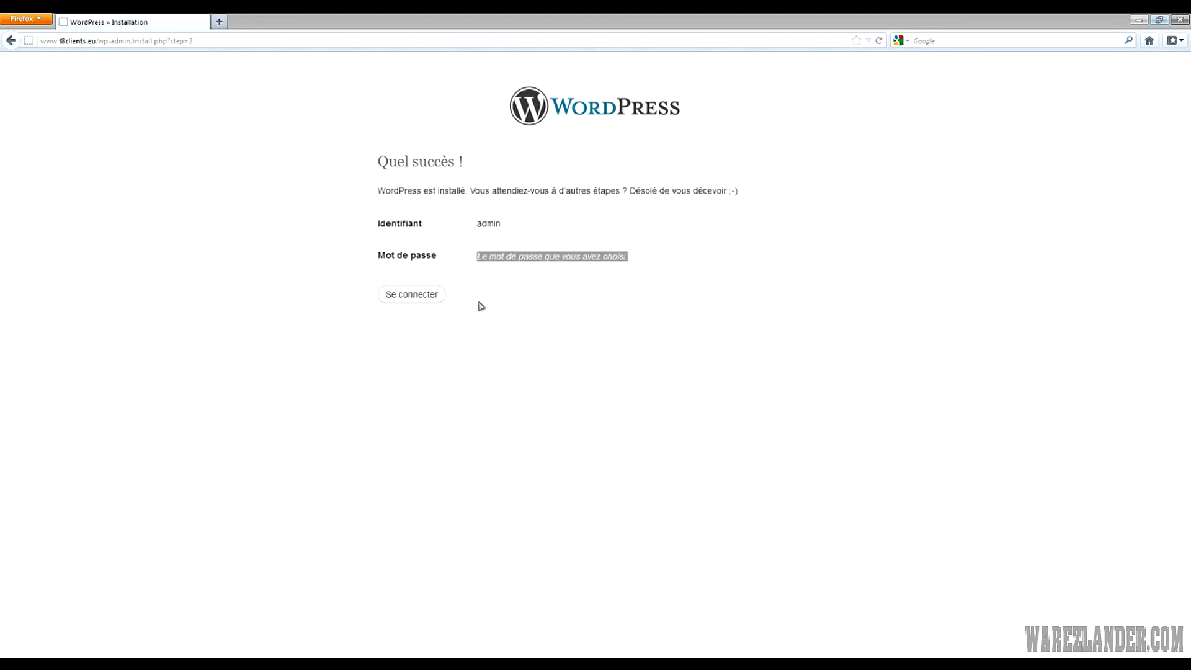
click(402, 299)
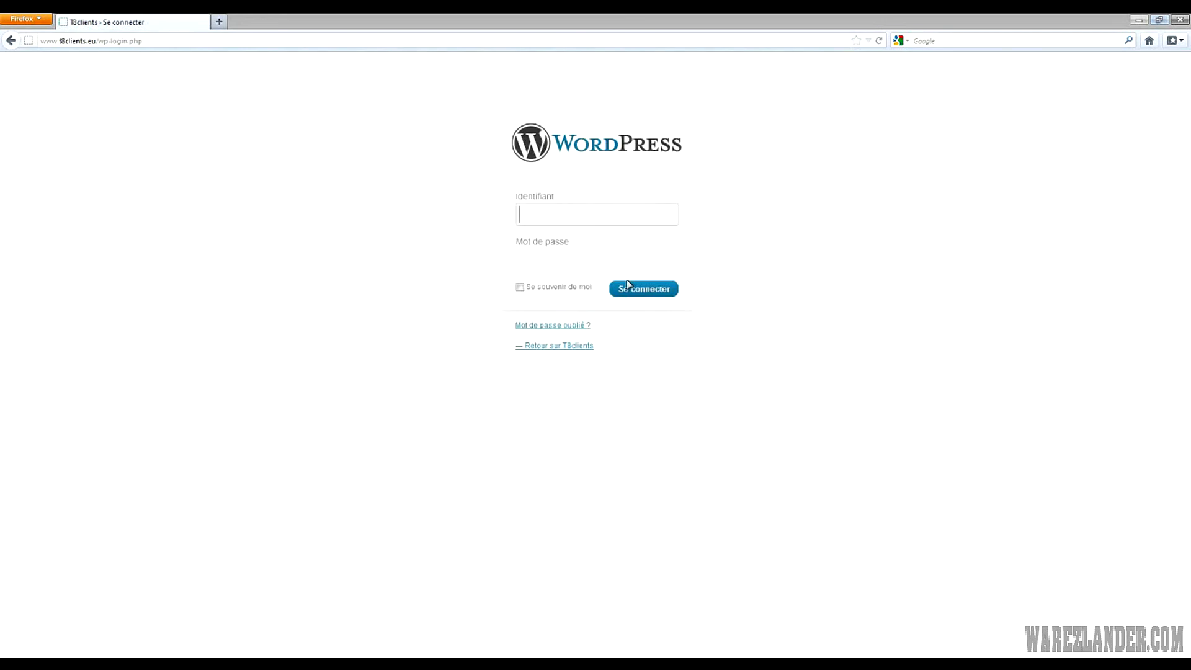
Sign in as admin with the saved password and 'Se souvenir de moi' ticked
text(admin)
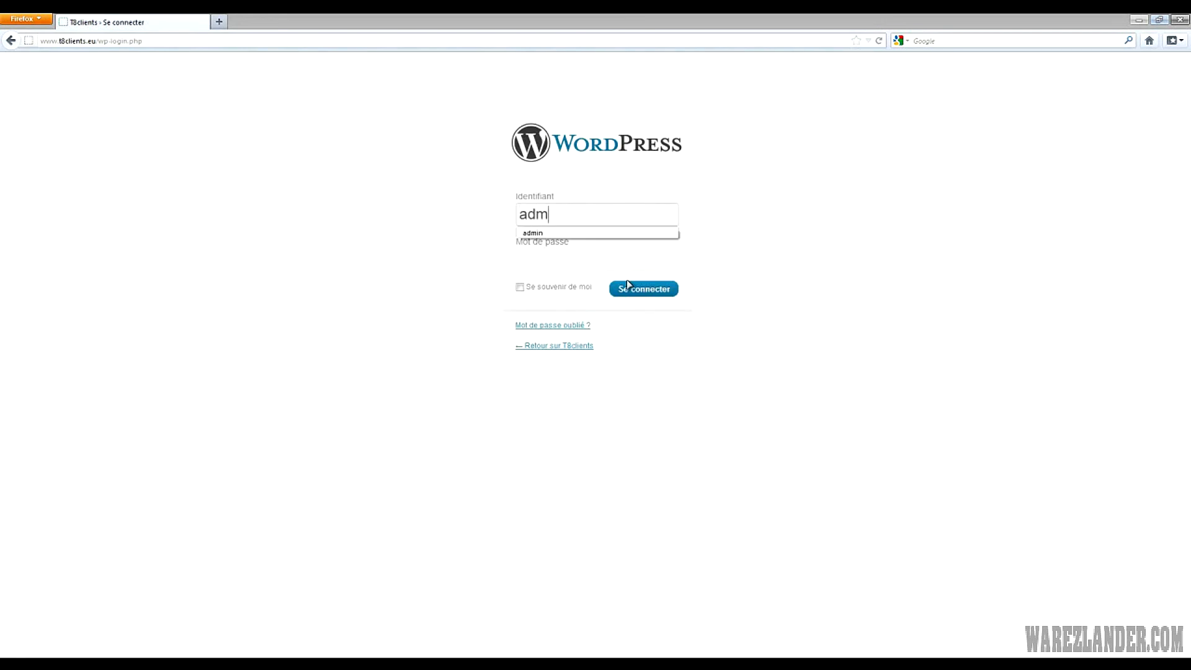
key(Tab)
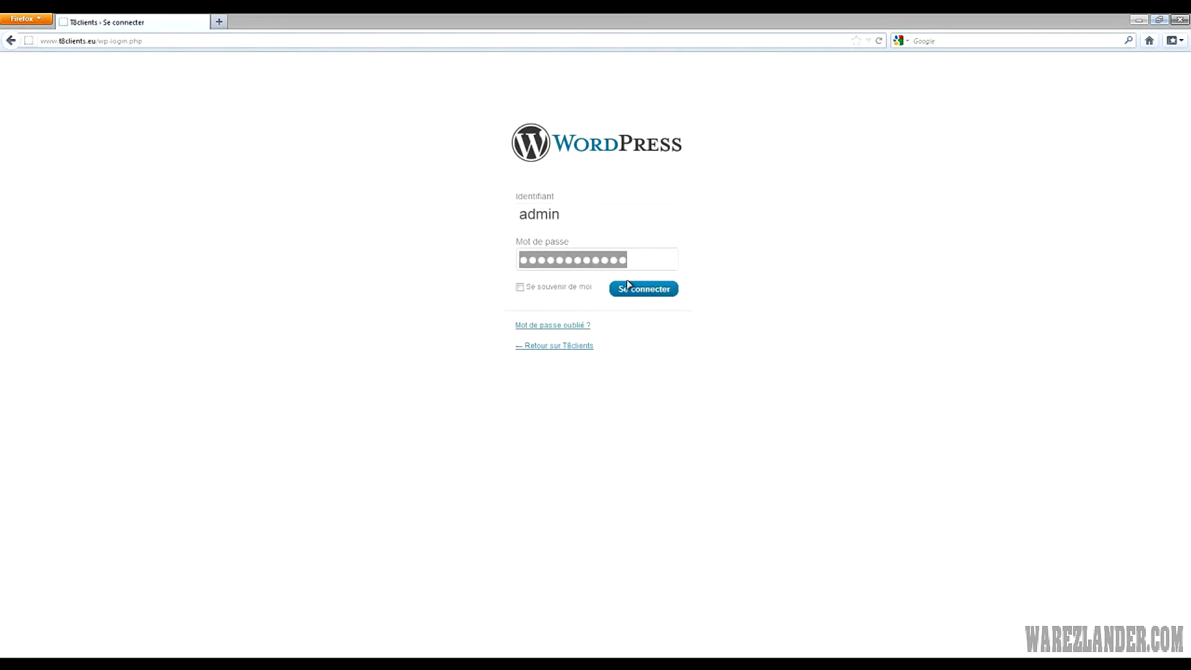
click(519, 287)
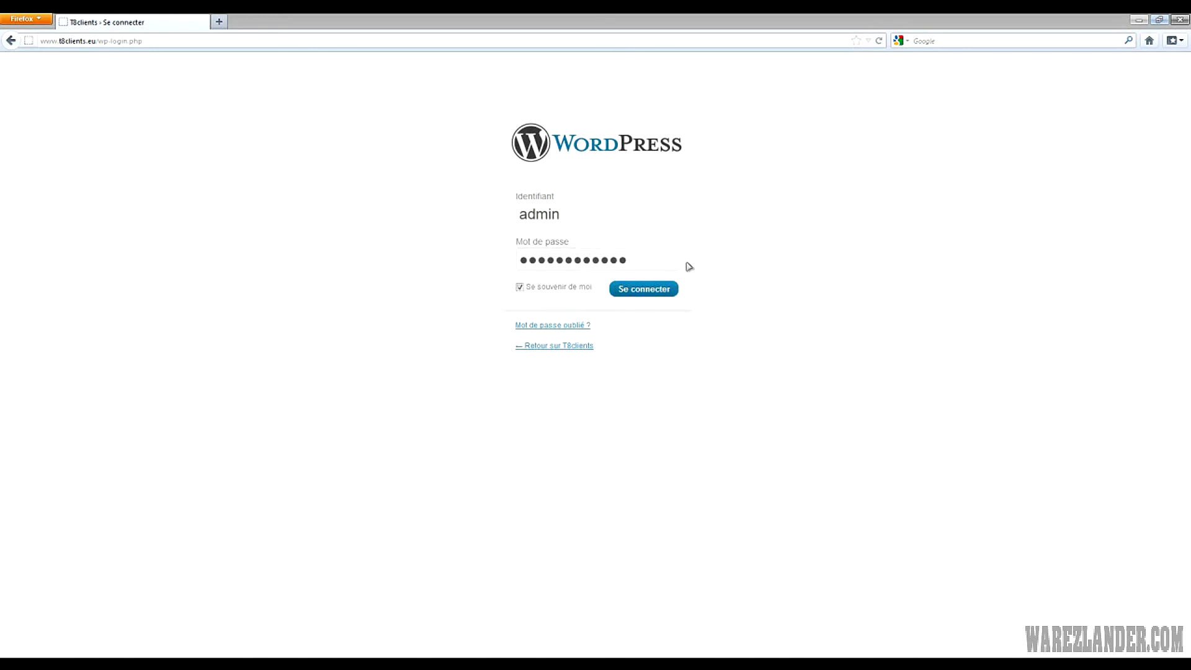
click(651, 292)
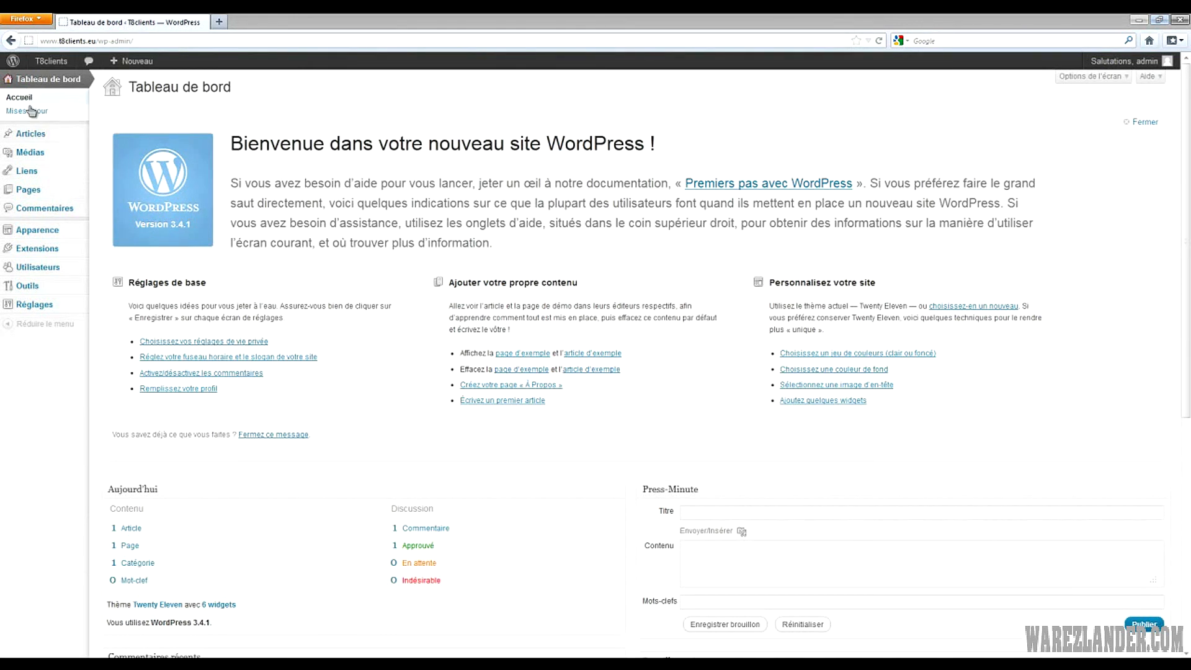
Open 'Aller sur le site' from the T8clients admin-bar menu in a new browser tab
mouse_move(34, 141)
scroll(37, 180, down, 2)
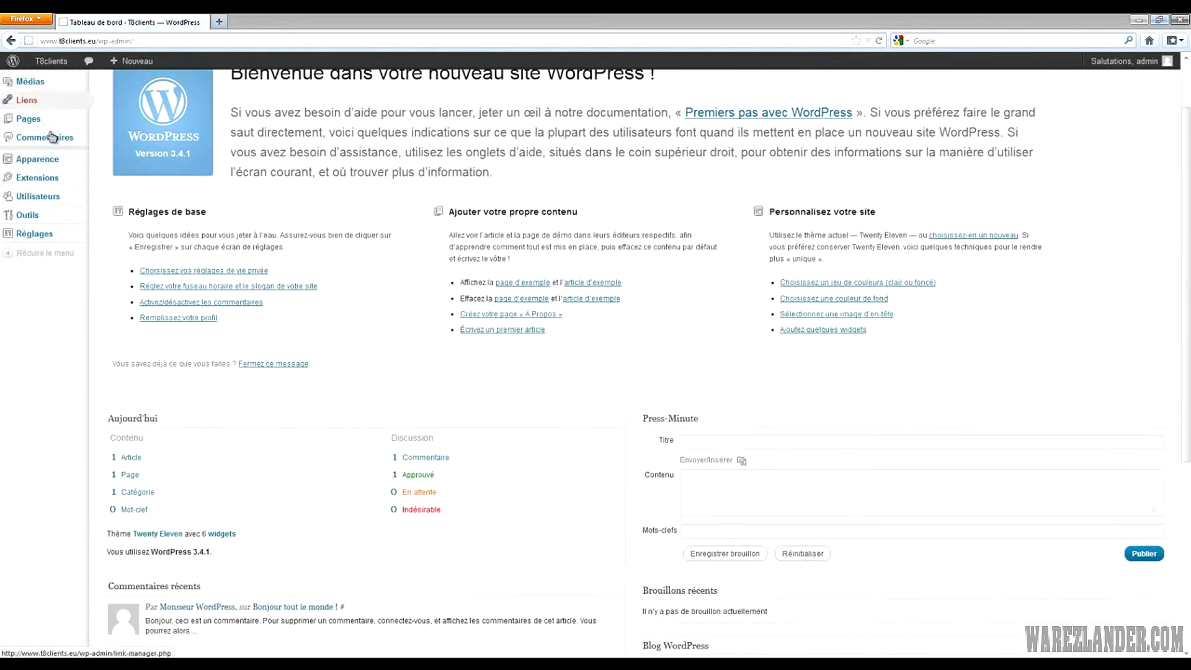
scroll(38, 210, up, 2)
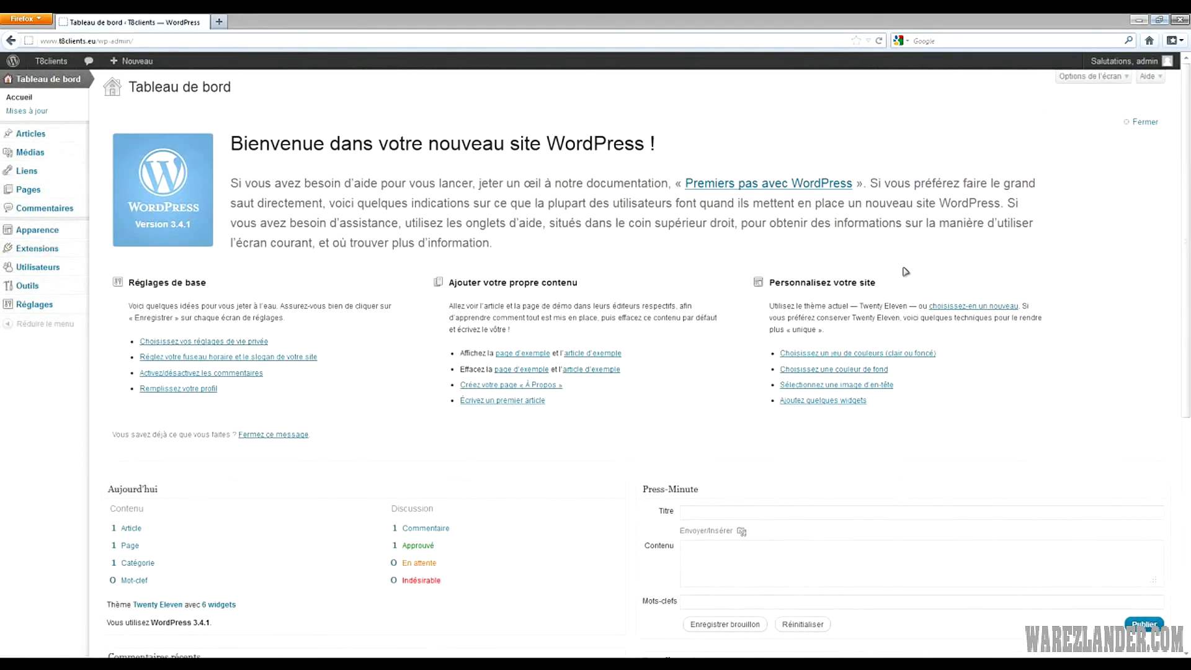
mouse_move(65, 67)
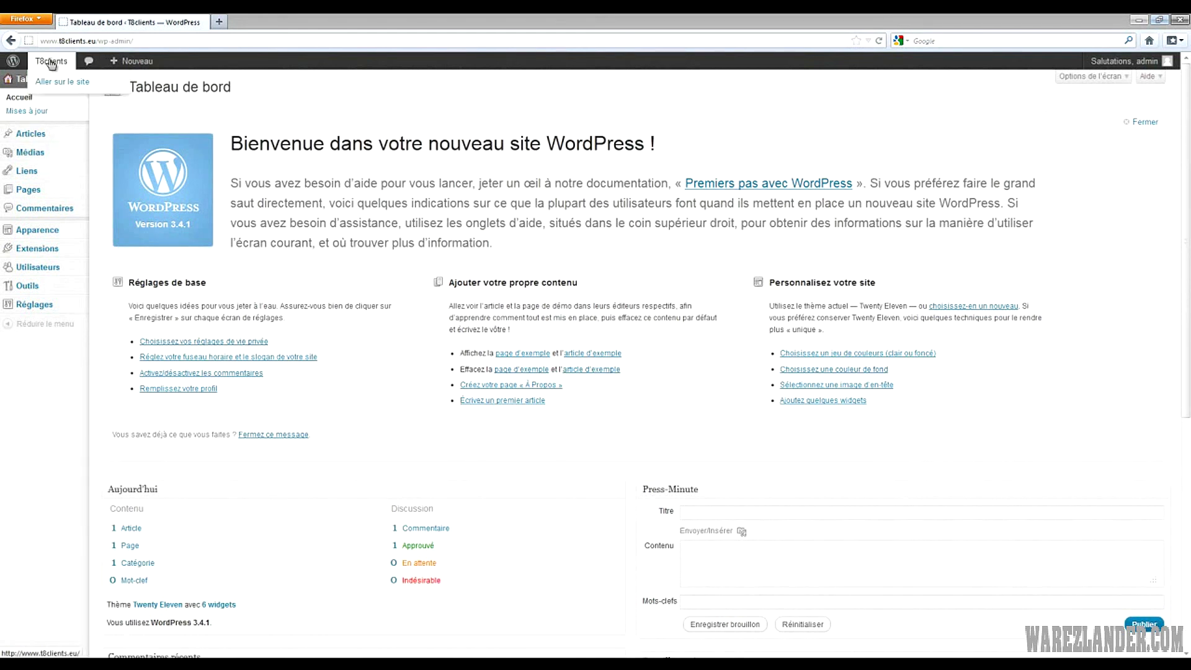
middle_click(57, 84)
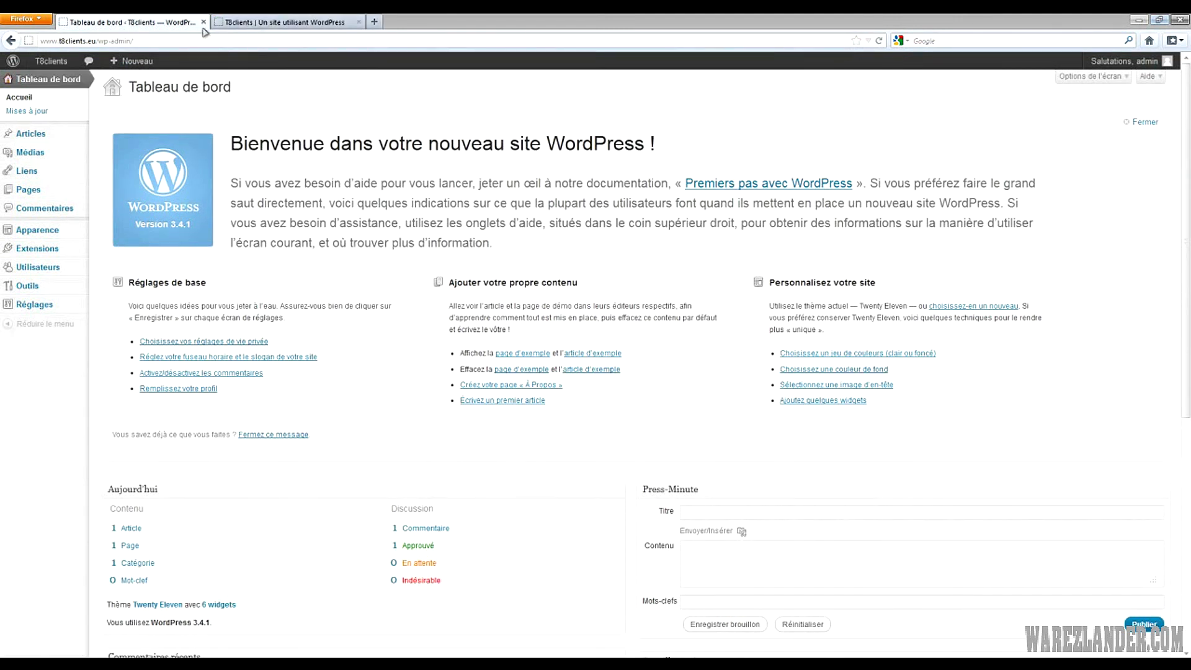
Switch to the live T8clients tab and scroll its home page showing the 'Bonjour tout le monde !' post
click(279, 24)
scroll(1015, 229, down, 4)
scroll(1015, 230, up, 4)
scroll(885, 281, down, 5)
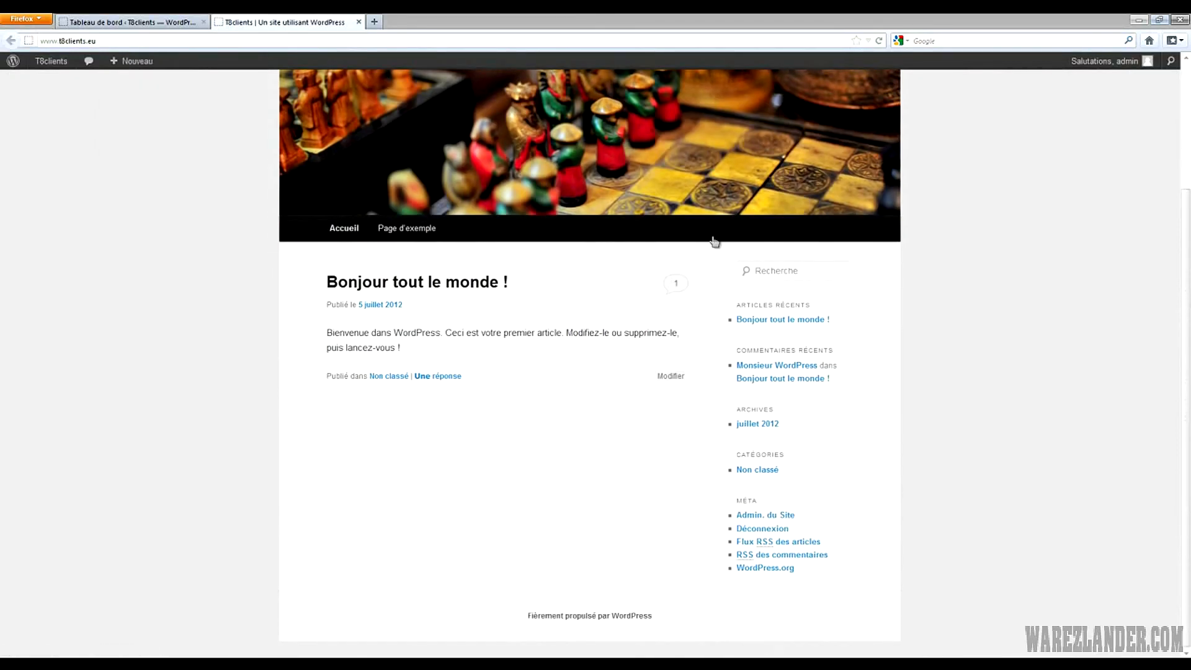
scroll(494, 494, up, 5)
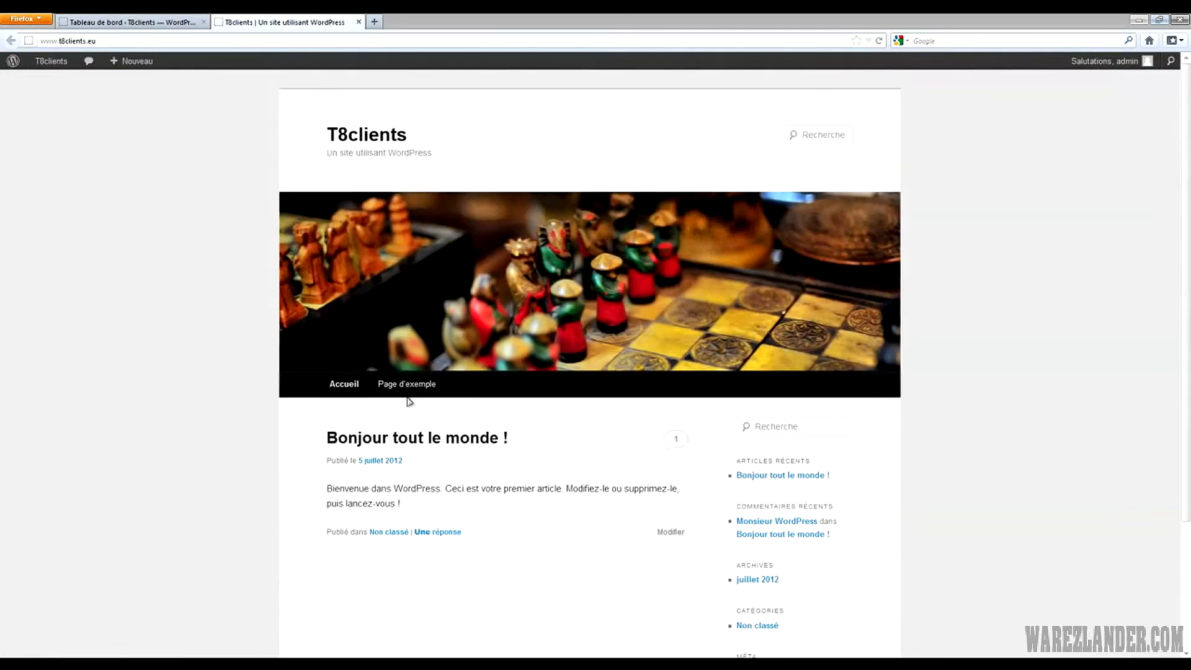
scroll(955, 242, down, 5)
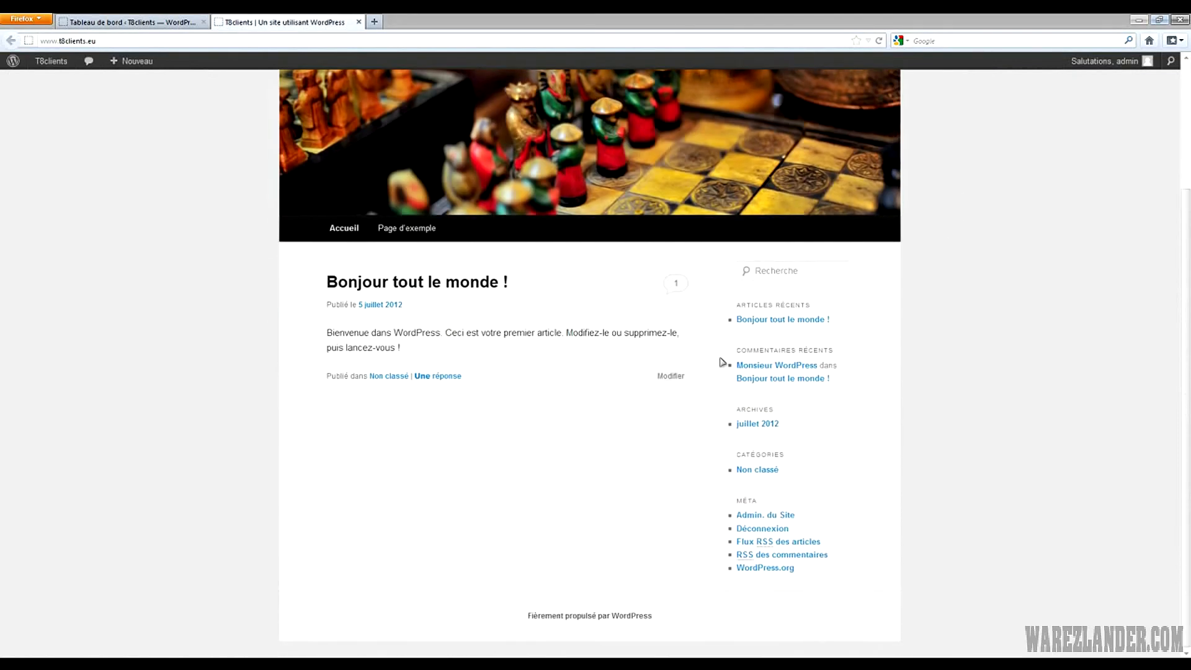
scroll(913, 638, up, 4)
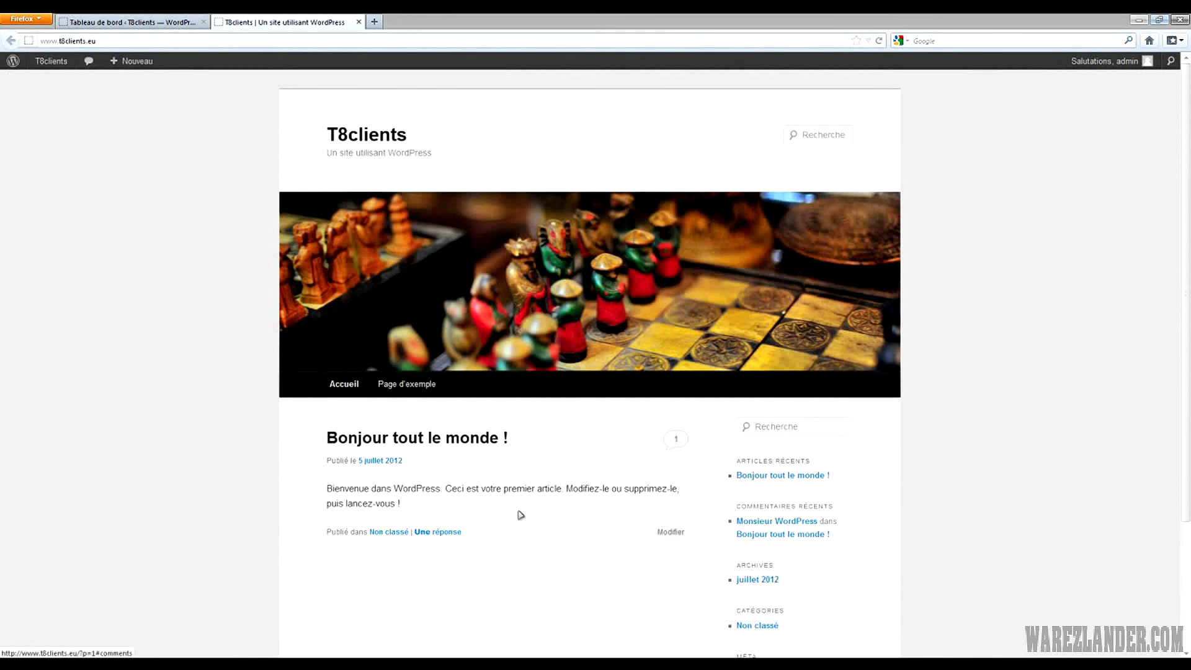
scroll(743, 550, down, 5)
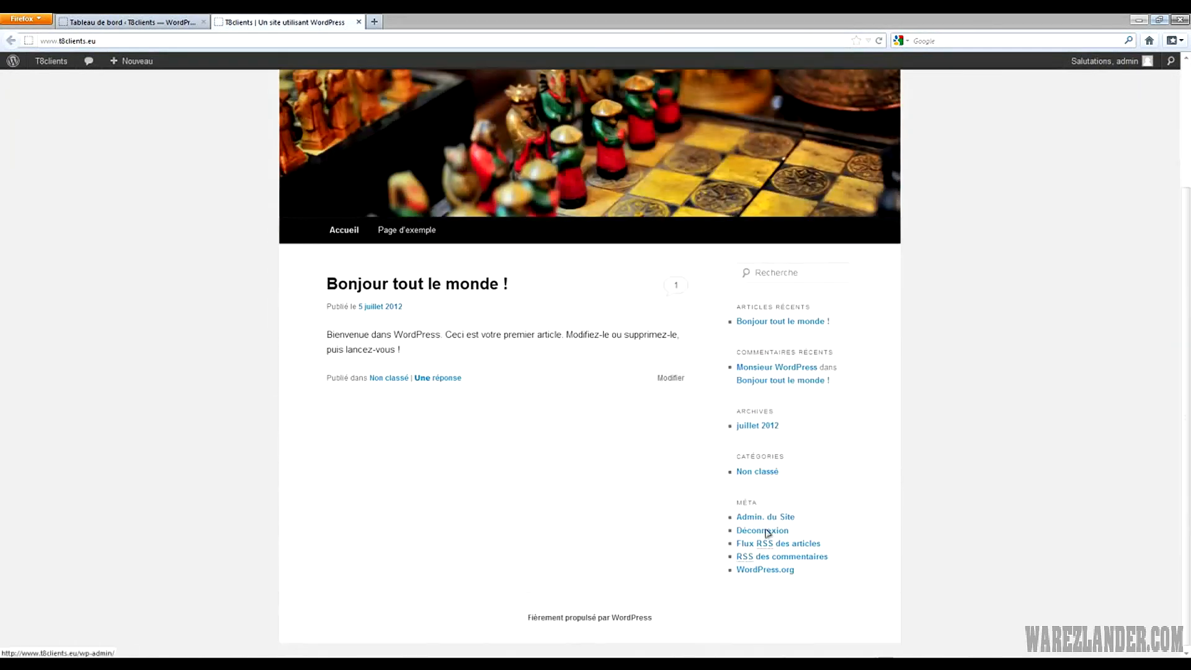
scroll(753, 561, up, 4)
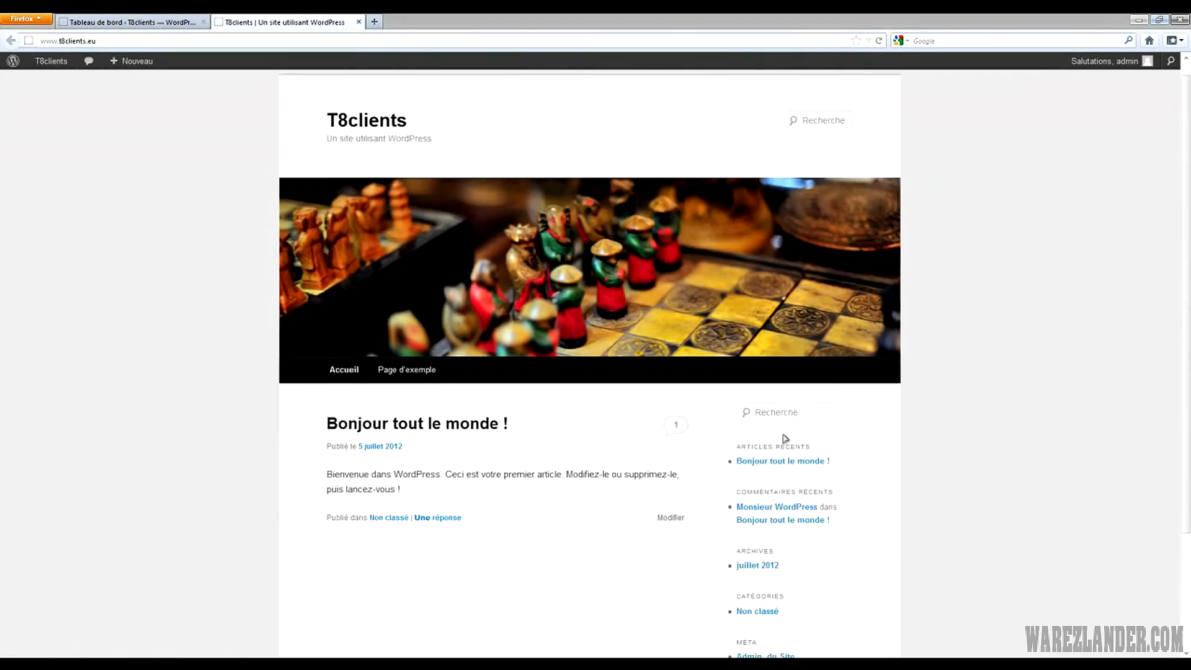
scroll(959, 468, down, 5)
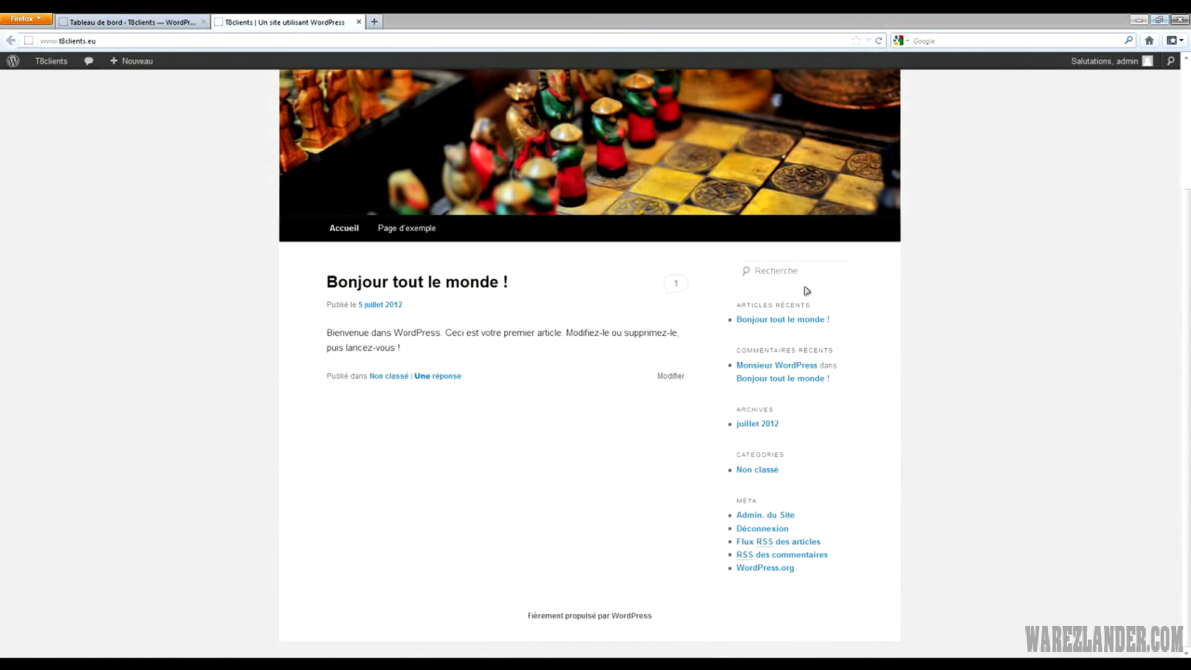
scroll(920, 436, up, 4)
click(818, 130)
click(1039, 151)
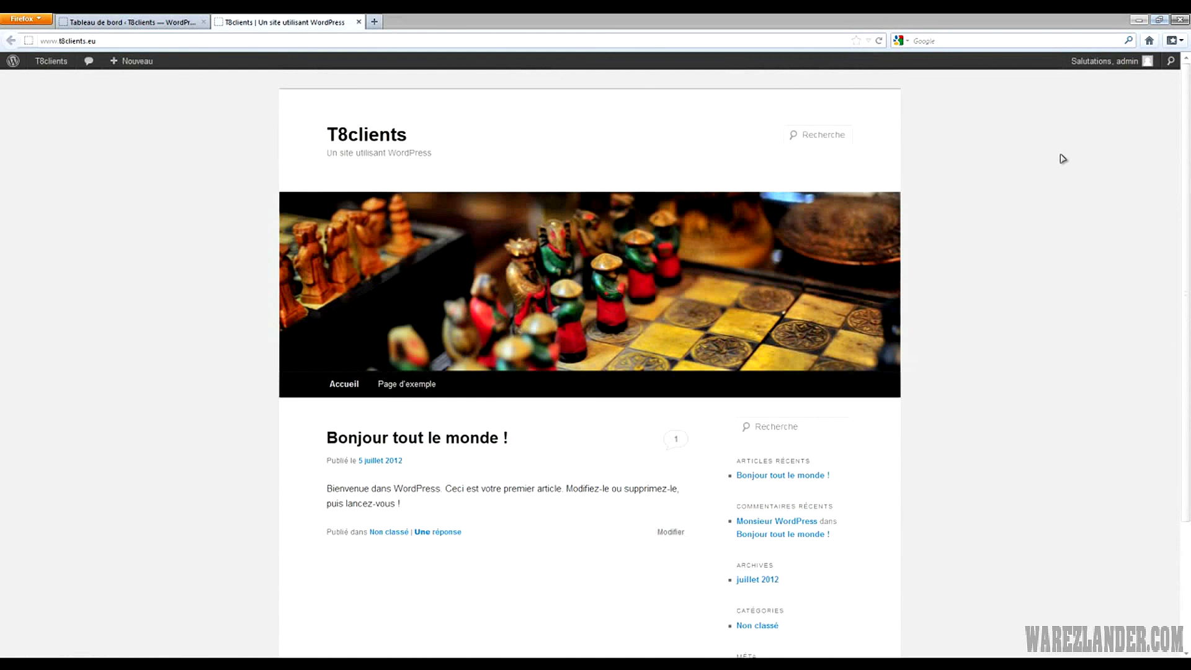